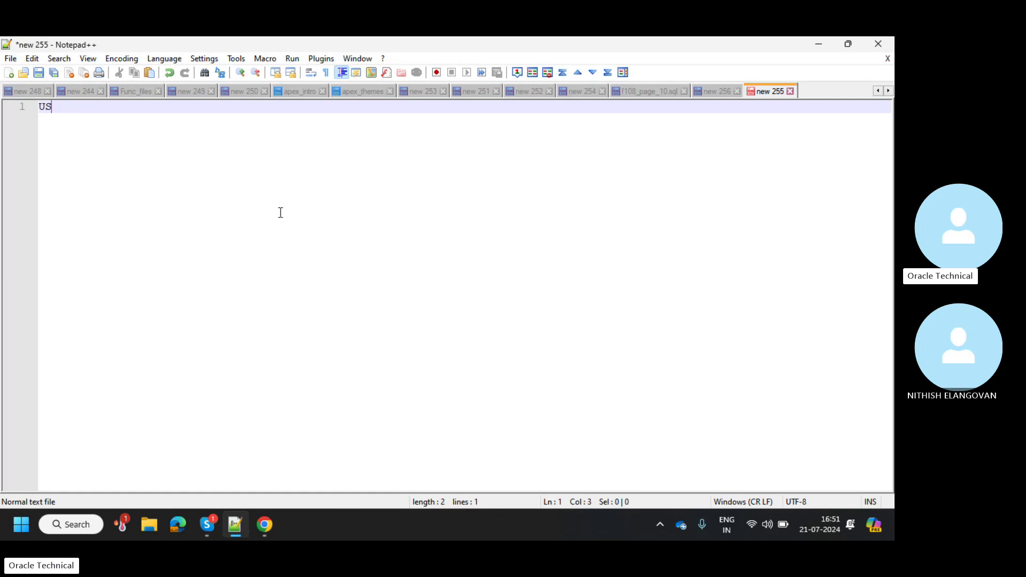
Type a 'Users' heading with an indented list: 1. Admin, 2. Developer, 3. End User
type("Users")
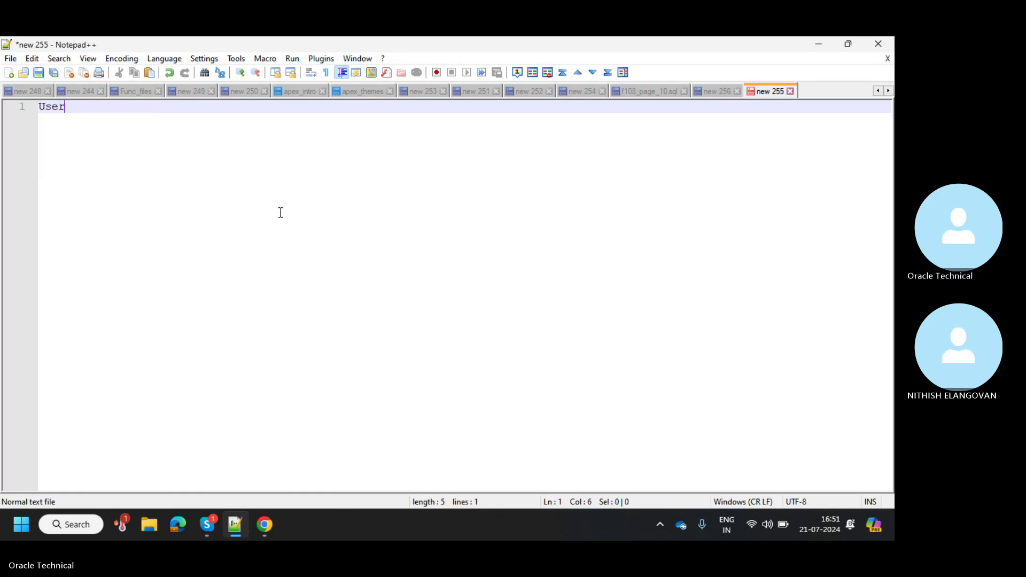
key("Return")
key("Tab")
key("Tab")
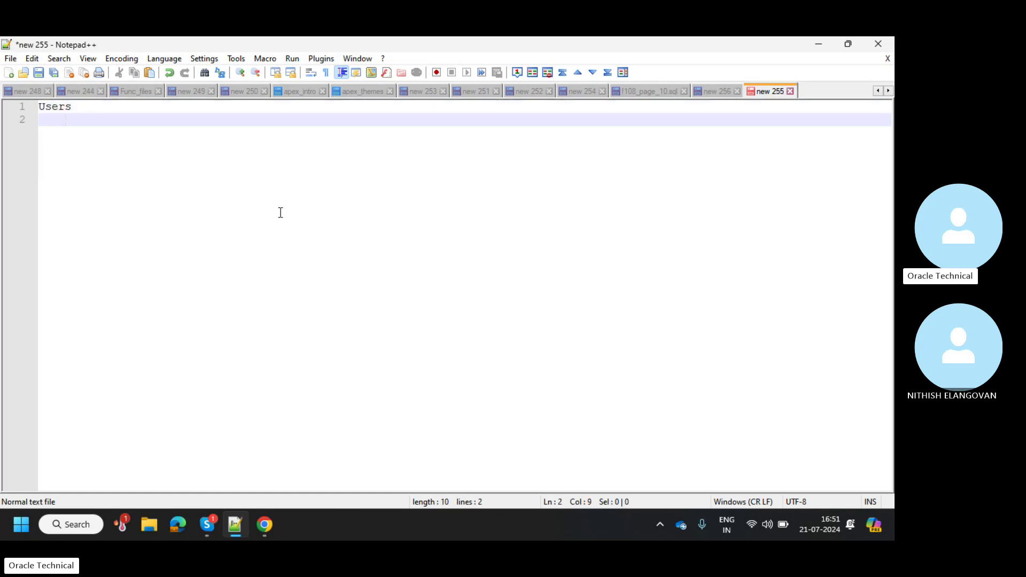
key("Return")
type("1")
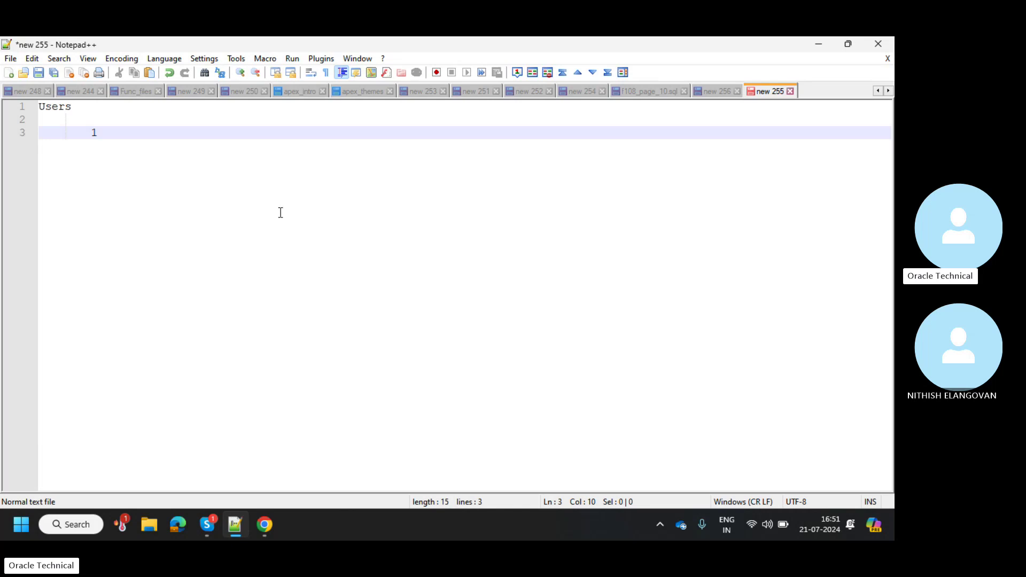
type(". Admin")
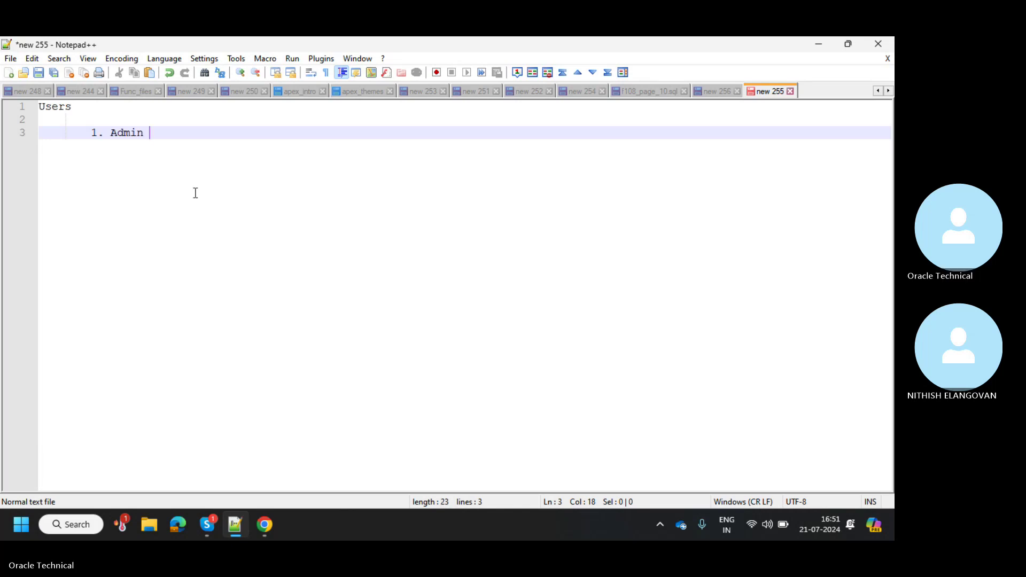
key("Return")
type("2. ")
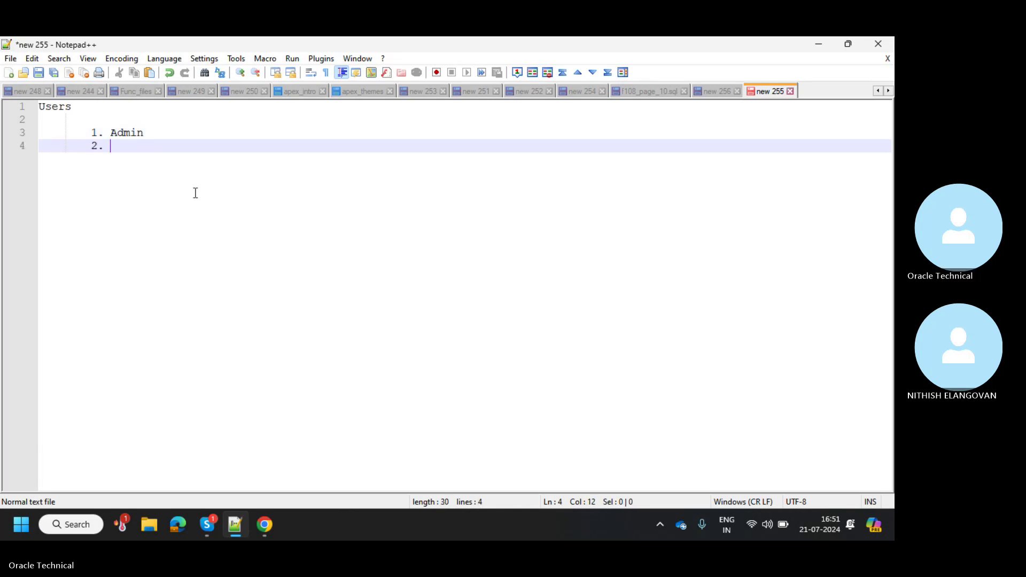
type("Developer")
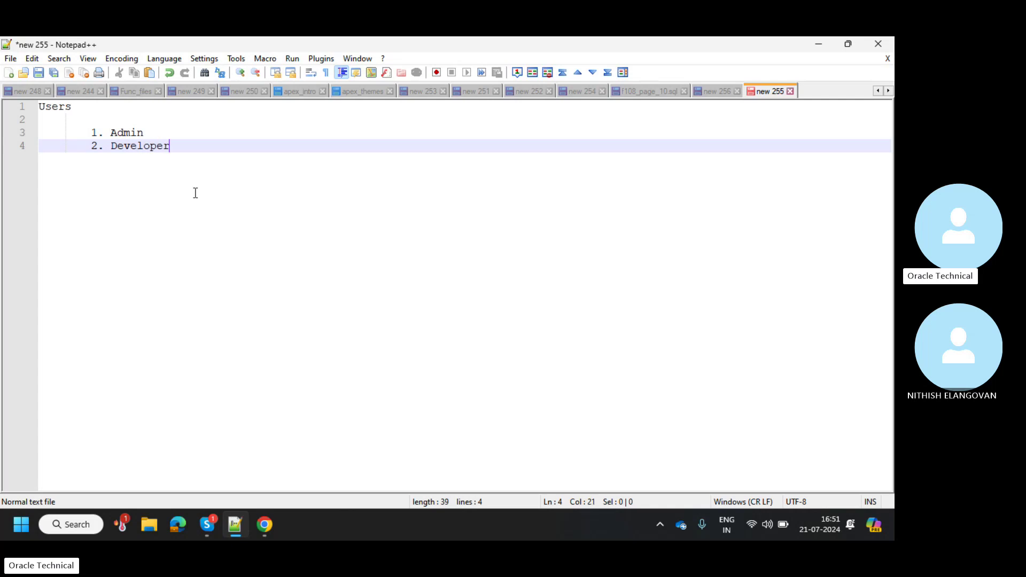
key("Return")
type("3. ")
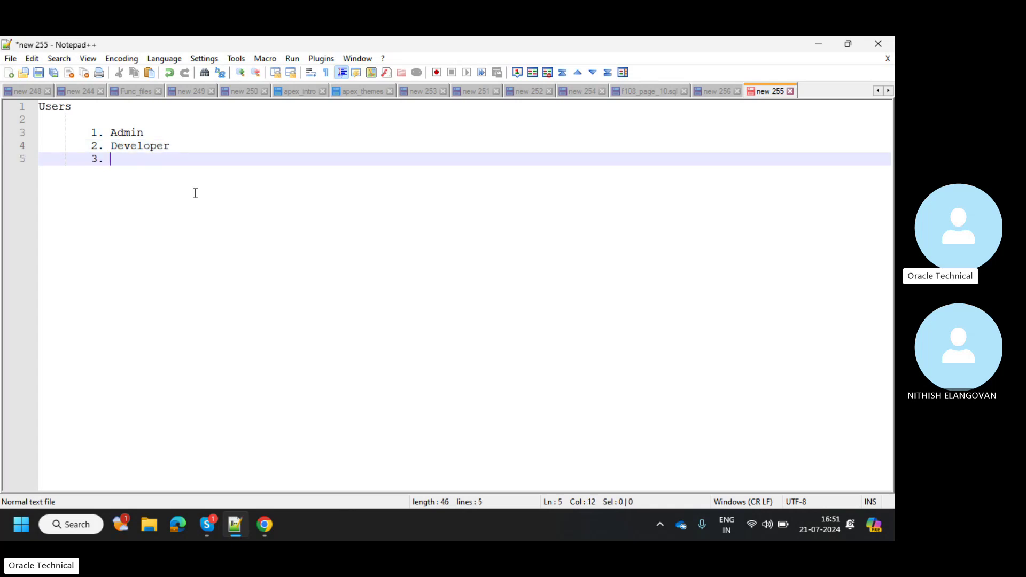
type("End USer")
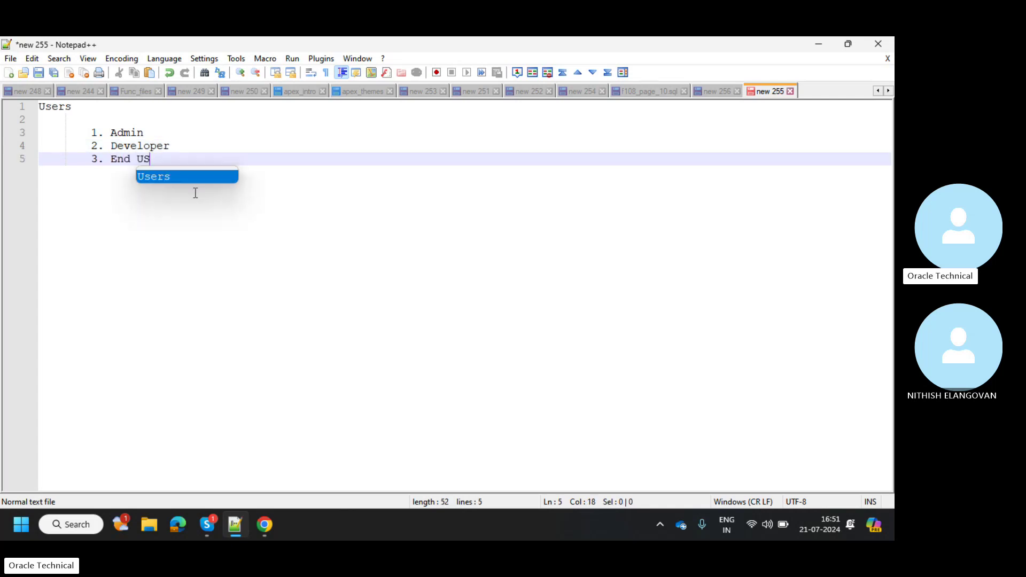
key("BackSpace")
key("BackSpace")
key("BackSpace")
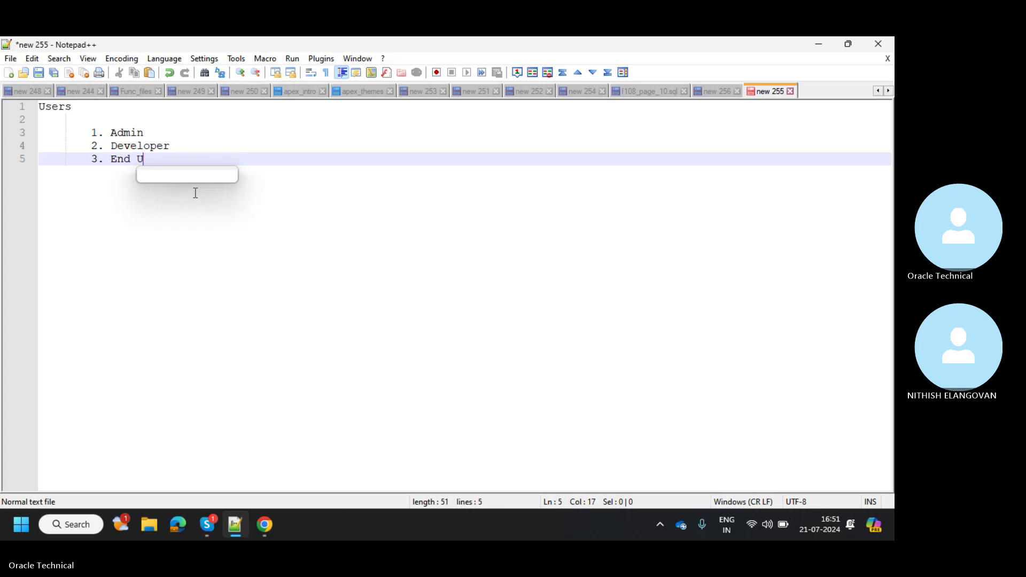
type("ser")
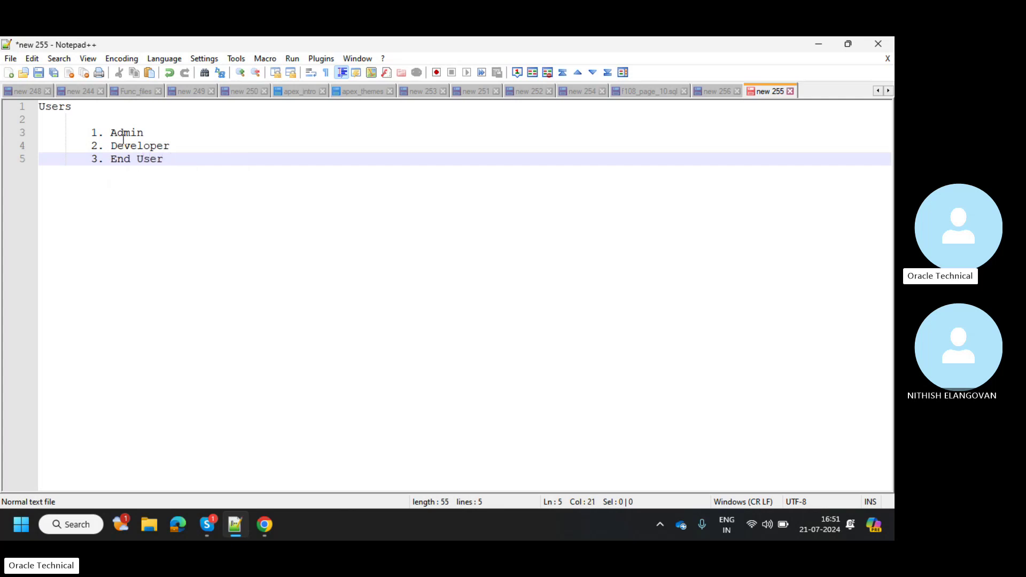
Select the three user-type lines, then glance at the APEX administration page and come back
double_click(123, 137)
left_click_drag(123, 136, 159, 188)
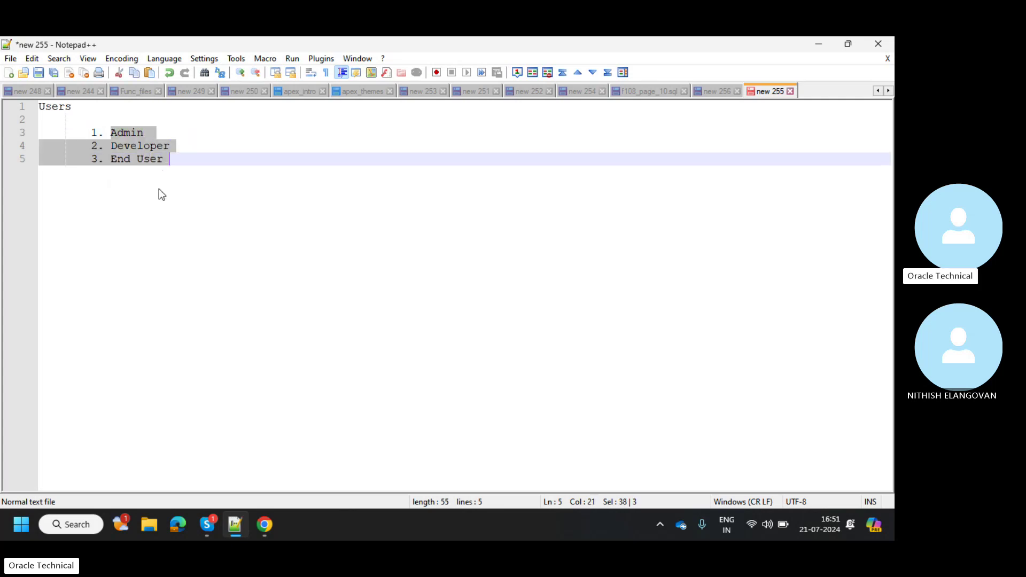
triple_click(159, 188)
left_click(227, 175)
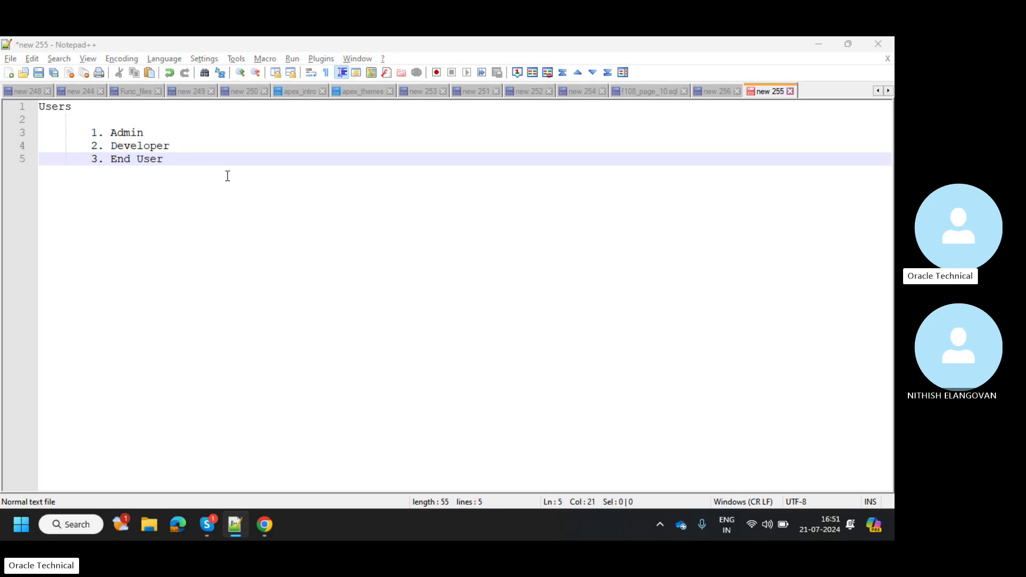
key("alt+Tab")
key("alt+Tab")
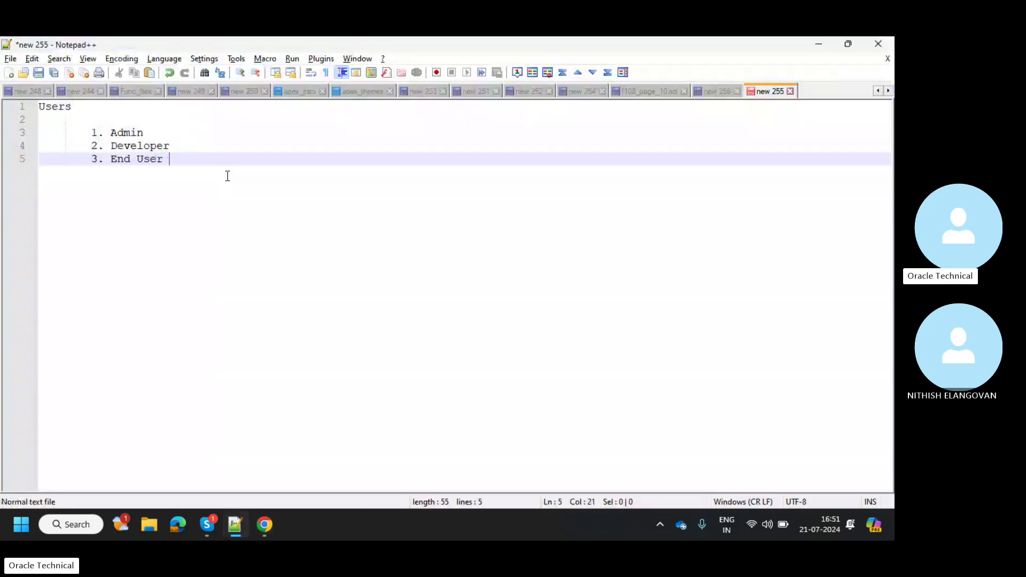
key("alt+Tab")
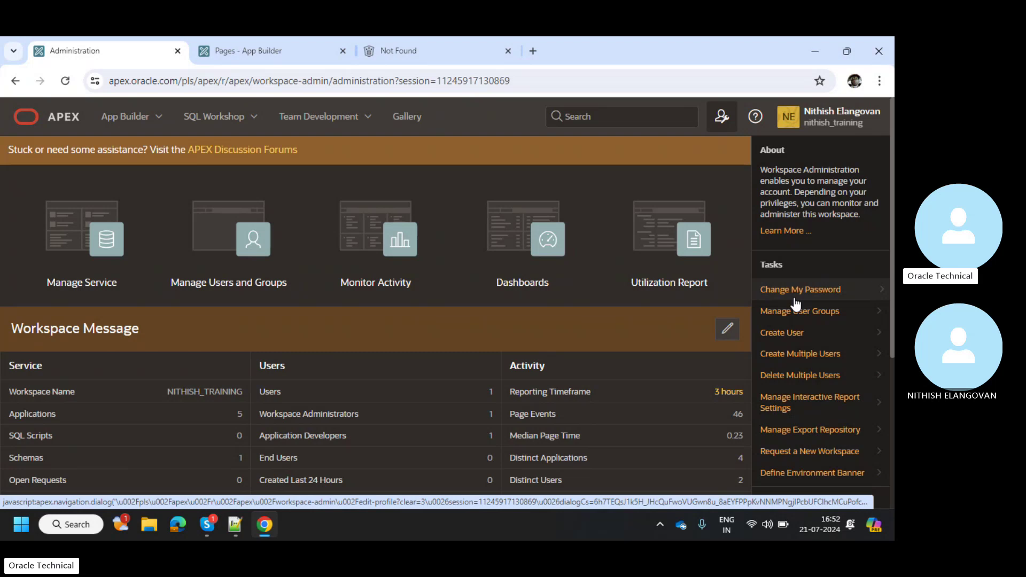
key("alt+Tab")
left_click(217, 147)
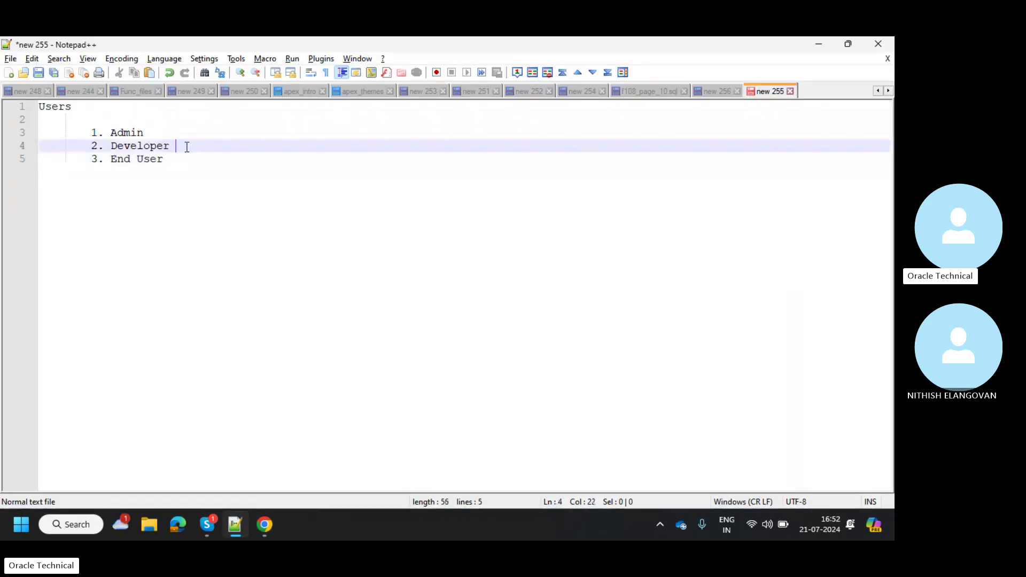
double_click(215, 147)
left_click(217, 147)
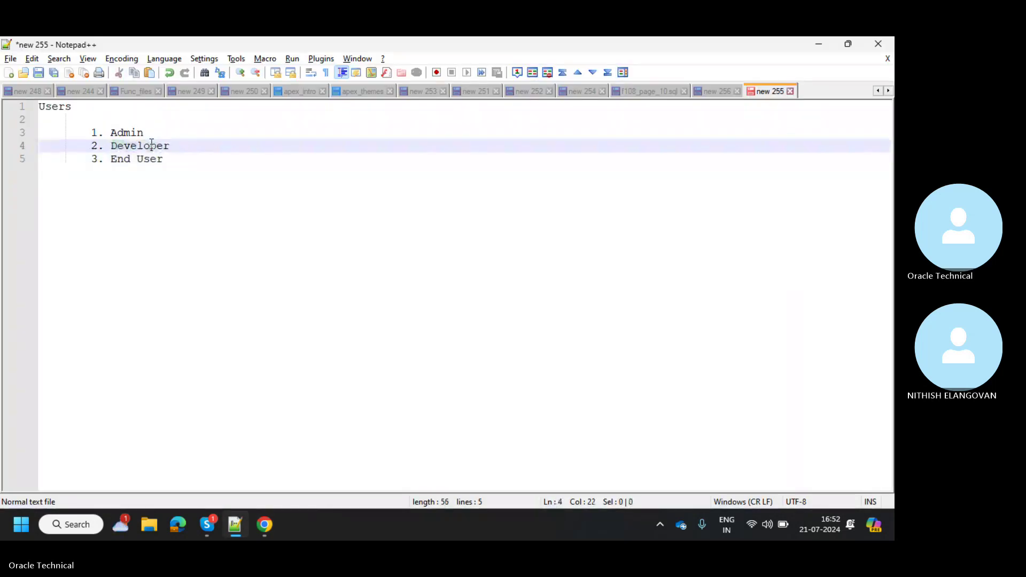
left_click(117, 159)
double_click(118, 159)
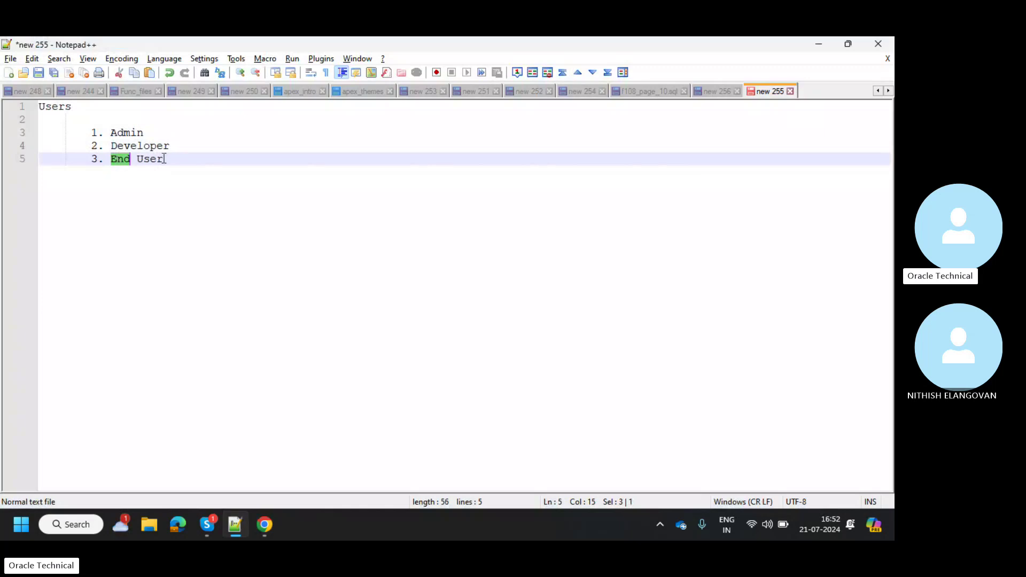
left_click(163, 159)
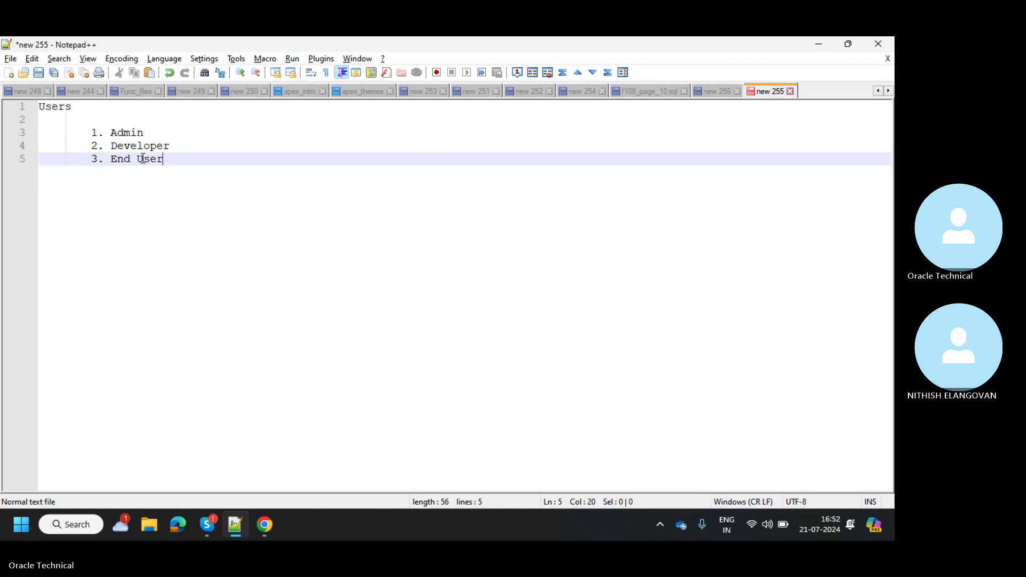
key("alt+Tab")
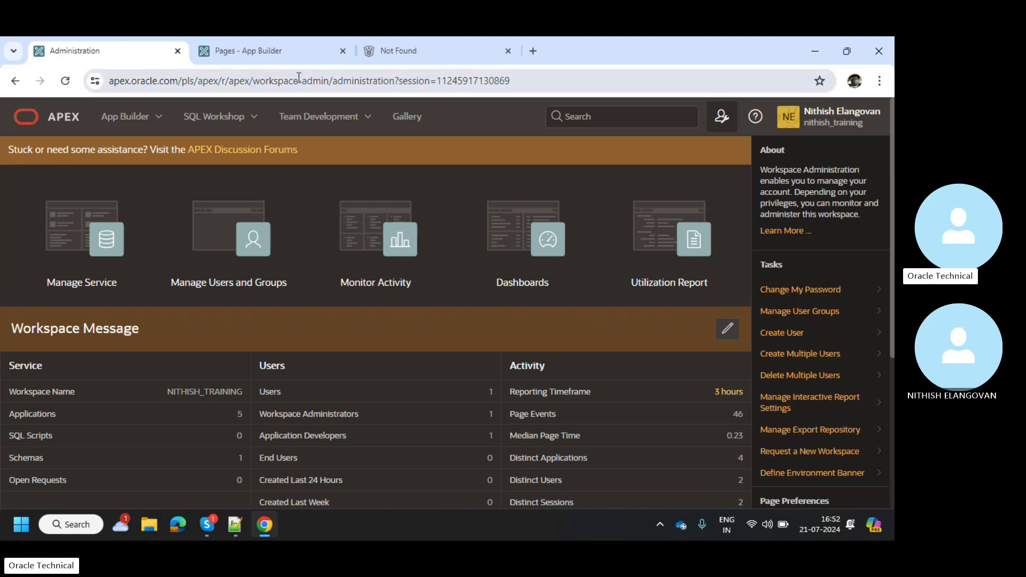
Open the Create User form and enter the new user's username and e-mail address
scroll(481, 268, "down", 1)
left_click(785, 312)
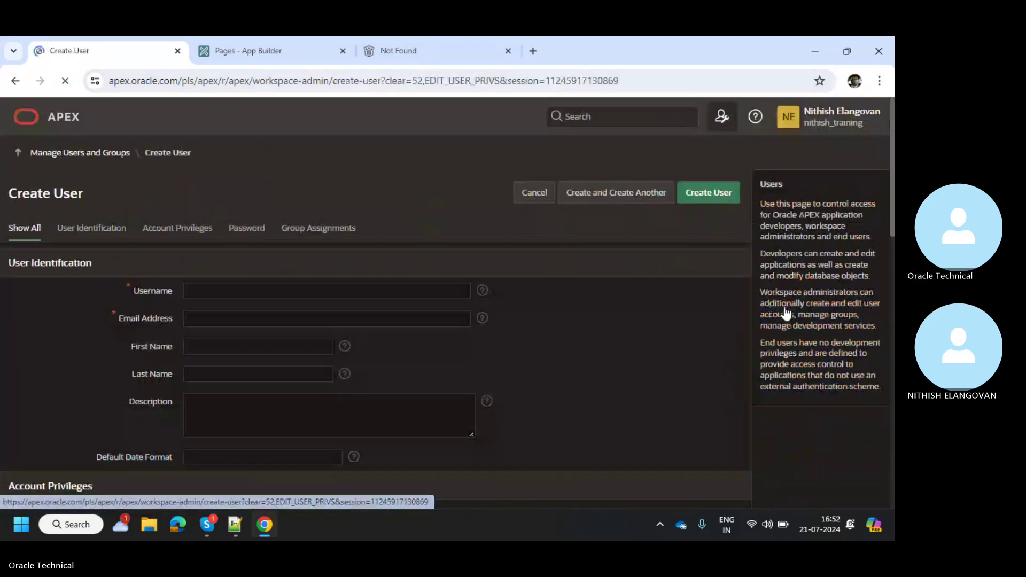
left_click(377, 292)
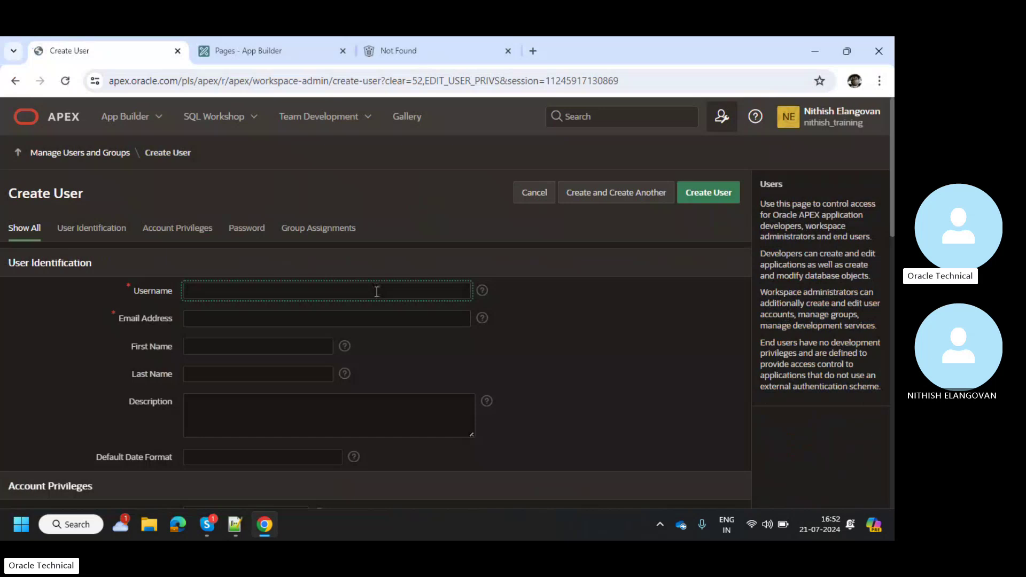
type("Nagulan")
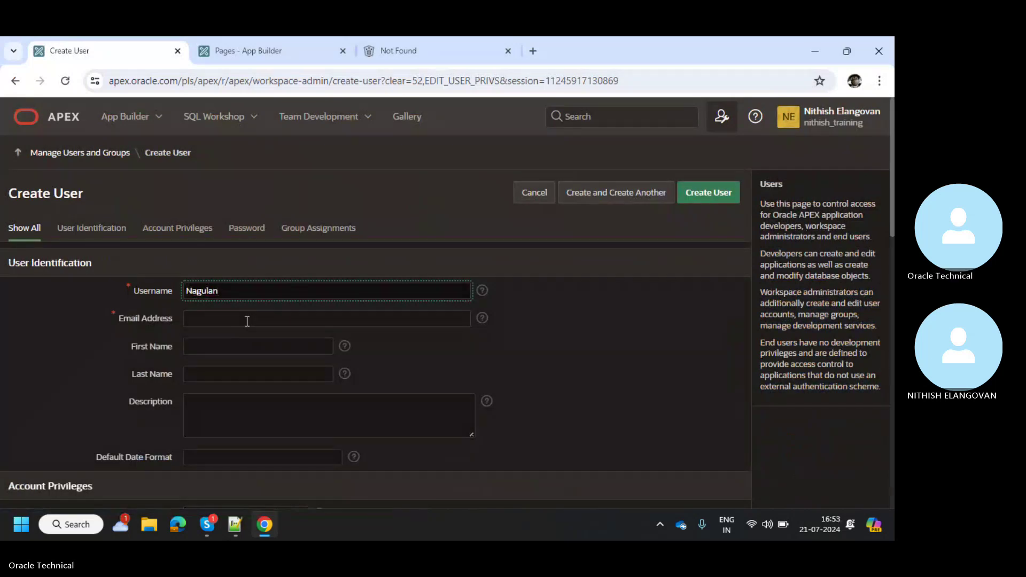
type("_VS")
left_click(247, 321)
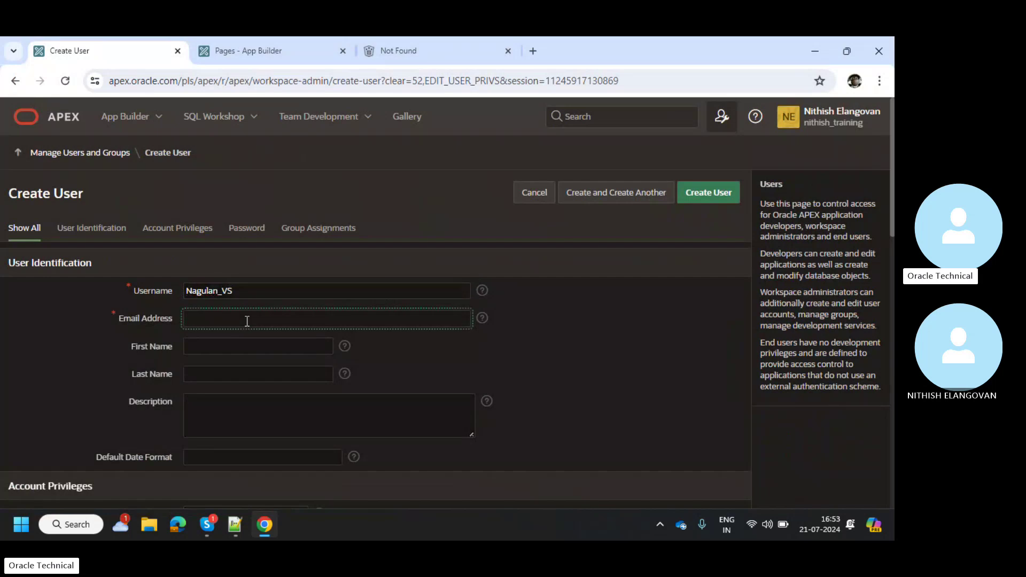
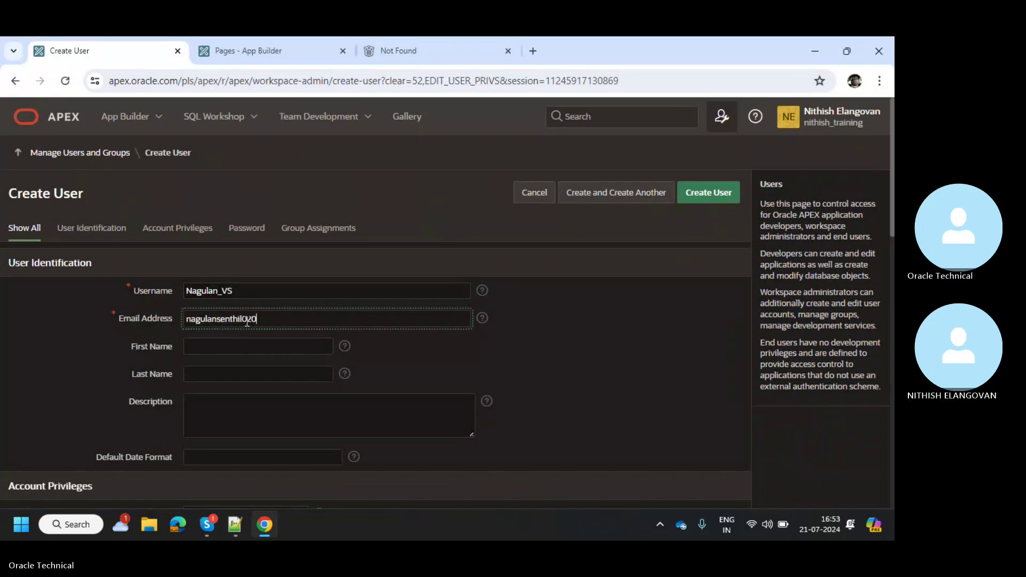
key("Tab")
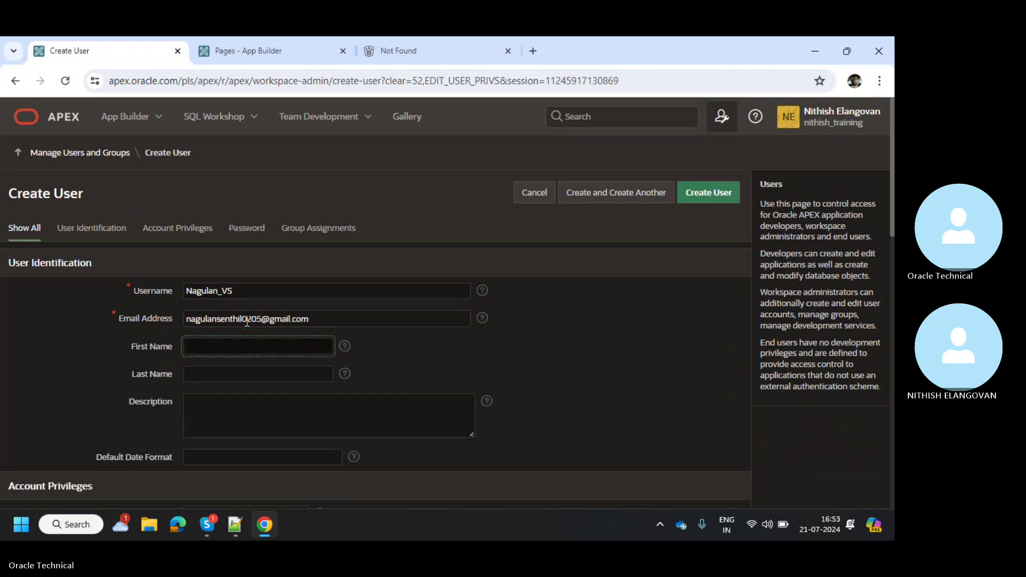
Keep the only available Default Schema for the new user
scroll(293, 372, "down", 1)
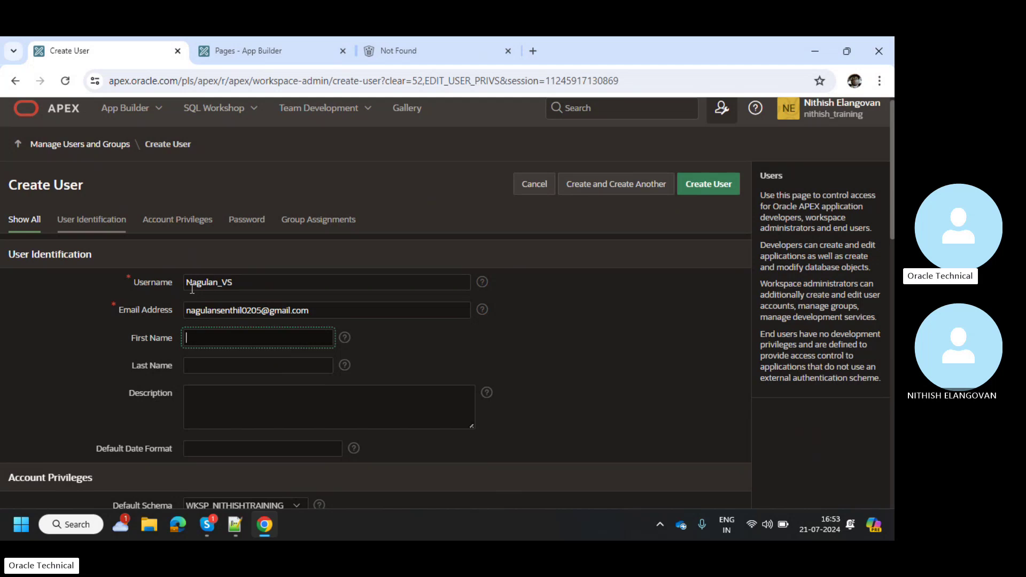
scroll(191, 288, "down", 1)
scroll(192, 288, "down", 3)
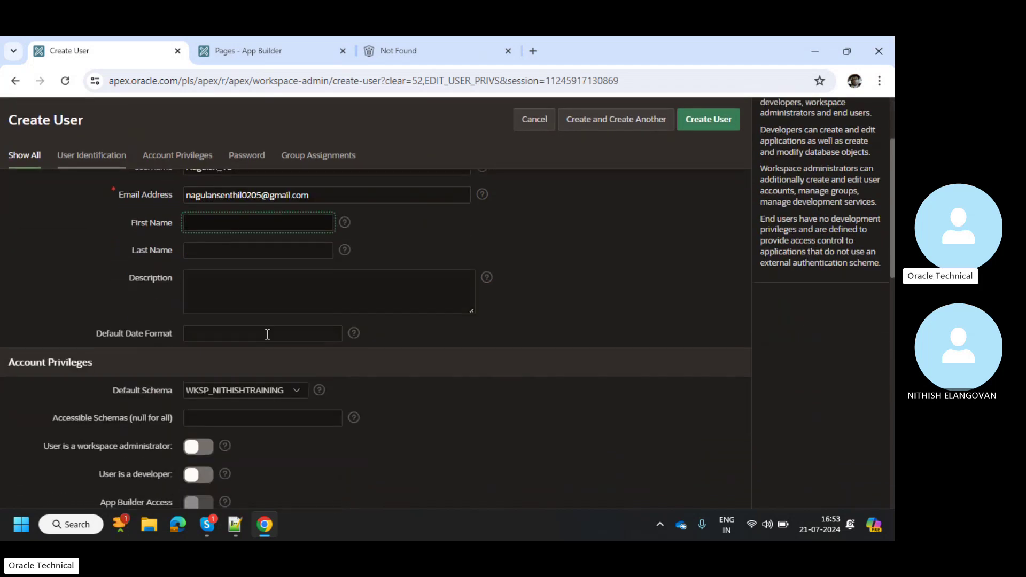
left_click(251, 327)
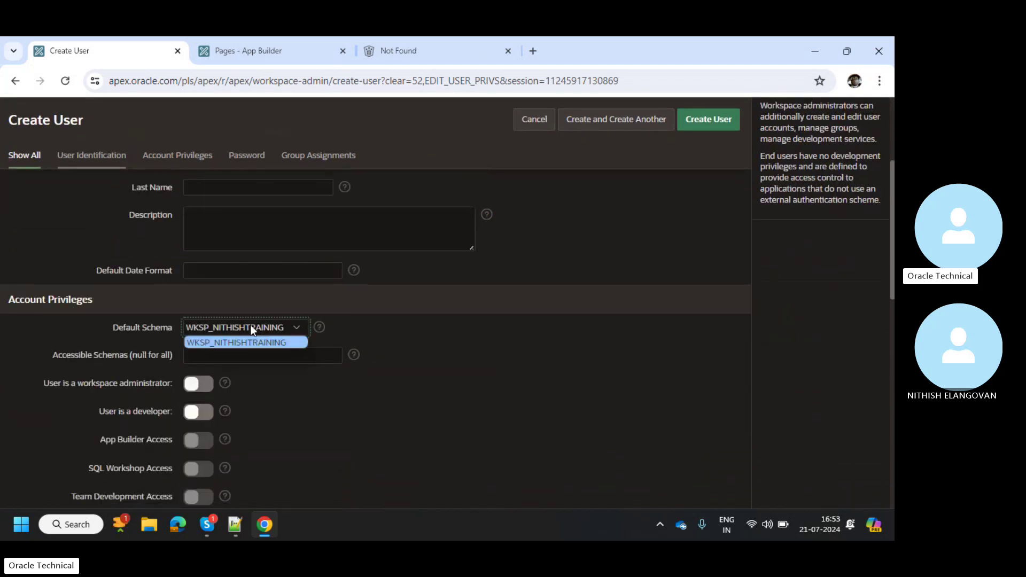
left_click(250, 326)
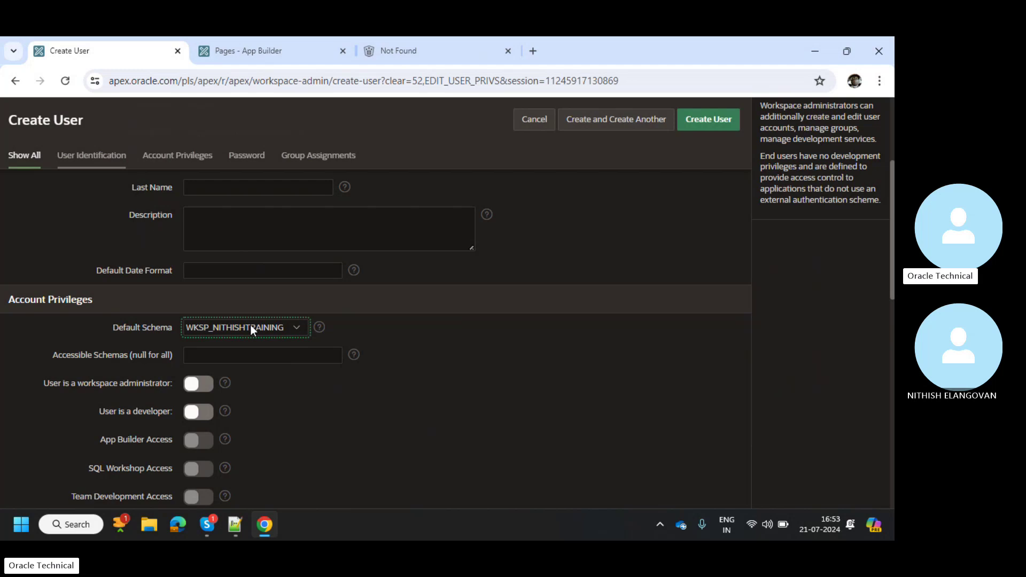
Turn on 'User is a workspace administrator' while checking the user-type notes in Notepad++
scroll(165, 377, "down", 1)
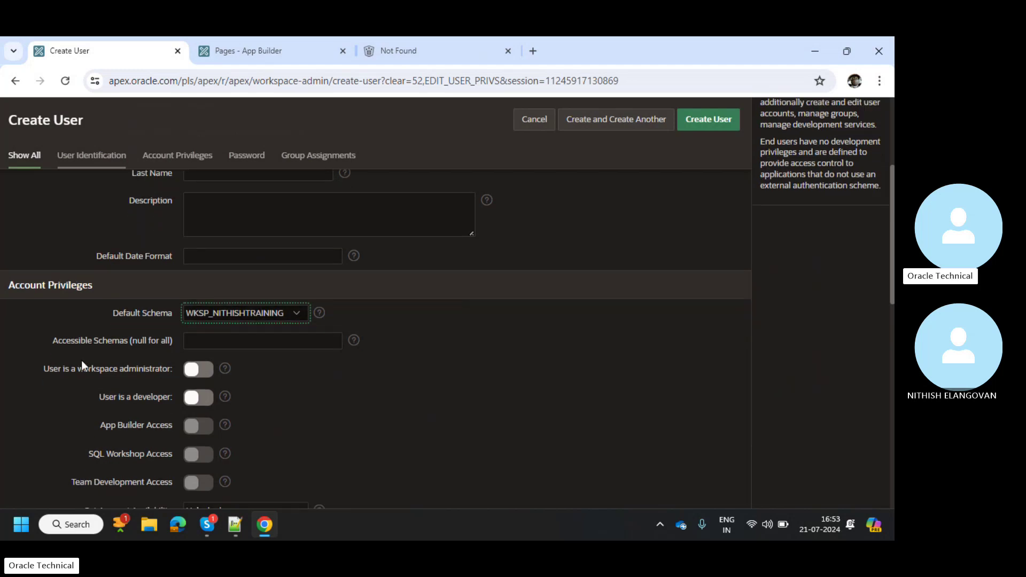
left_click_drag(56, 368, 138, 369)
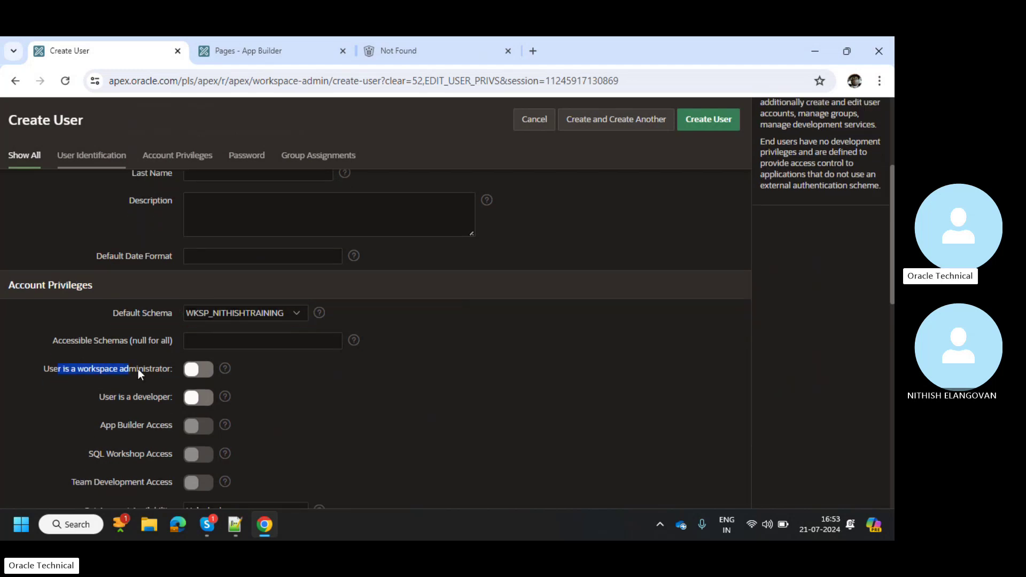
left_click(169, 368)
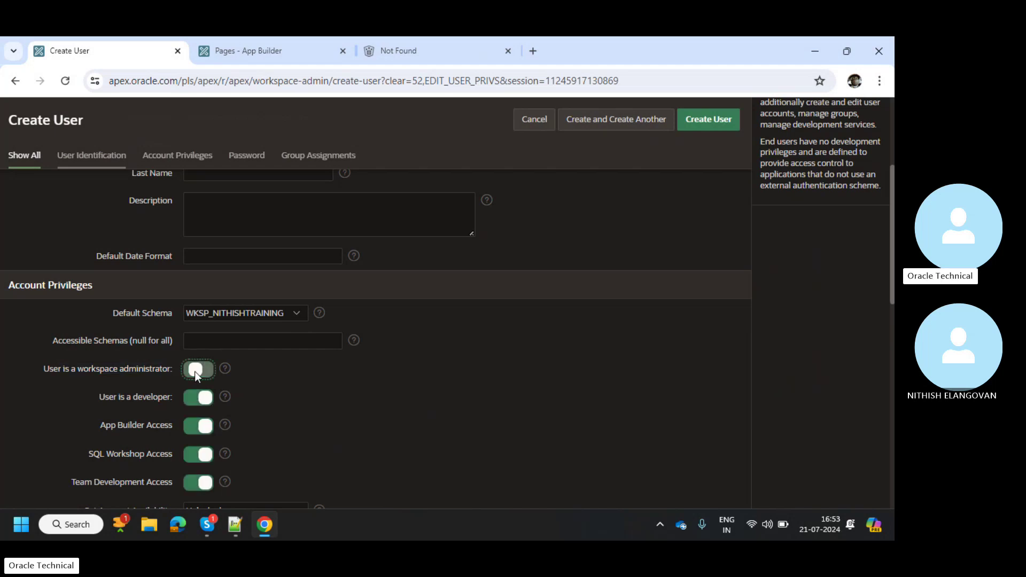
key("alt+Tab")
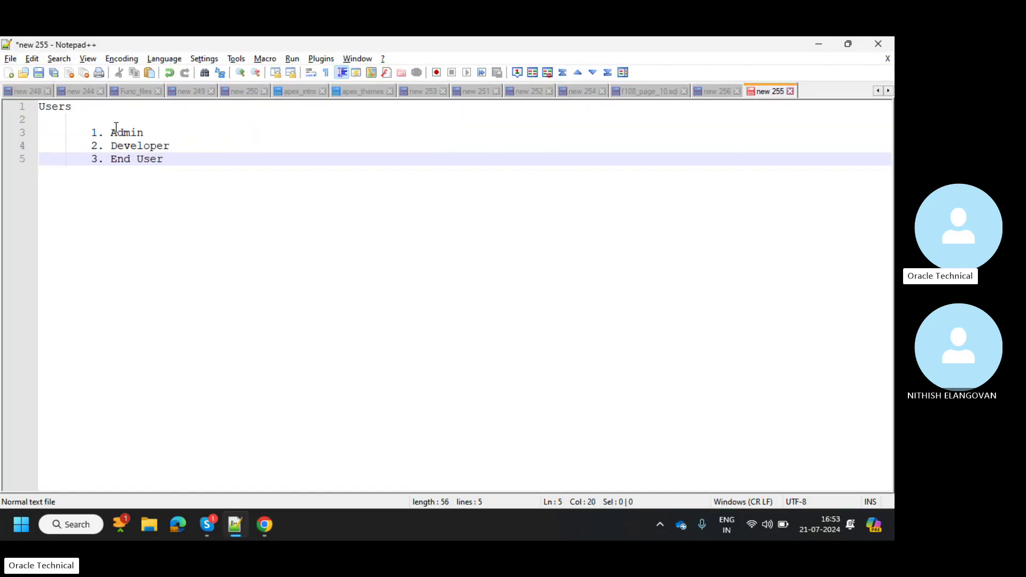
double_click(115, 132)
left_click(220, 146)
key("alt+Tab")
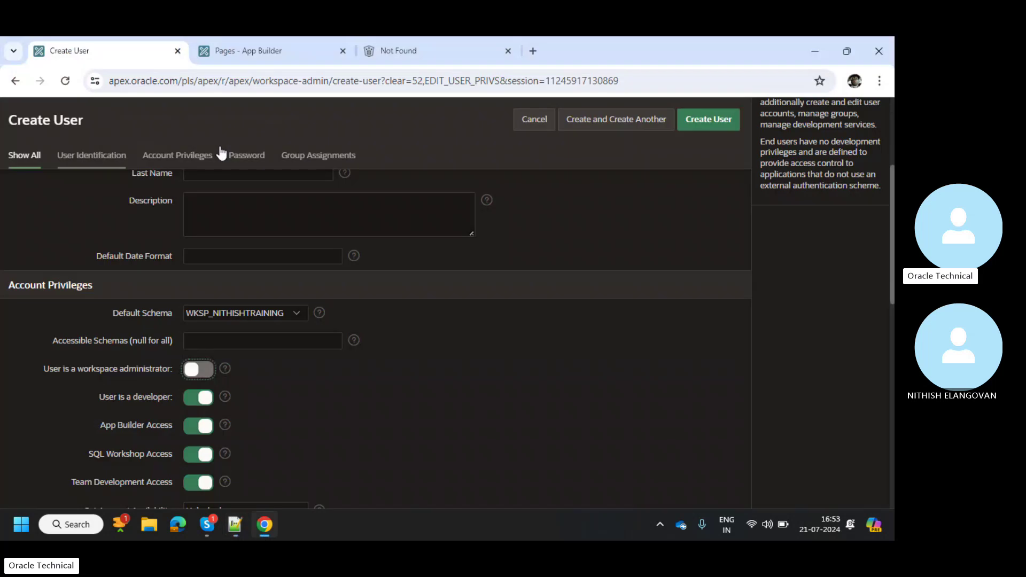
Switch workspace administrator off and developer on, enabling App Builder, SQL Workshop and Team Development access
left_click(206, 398)
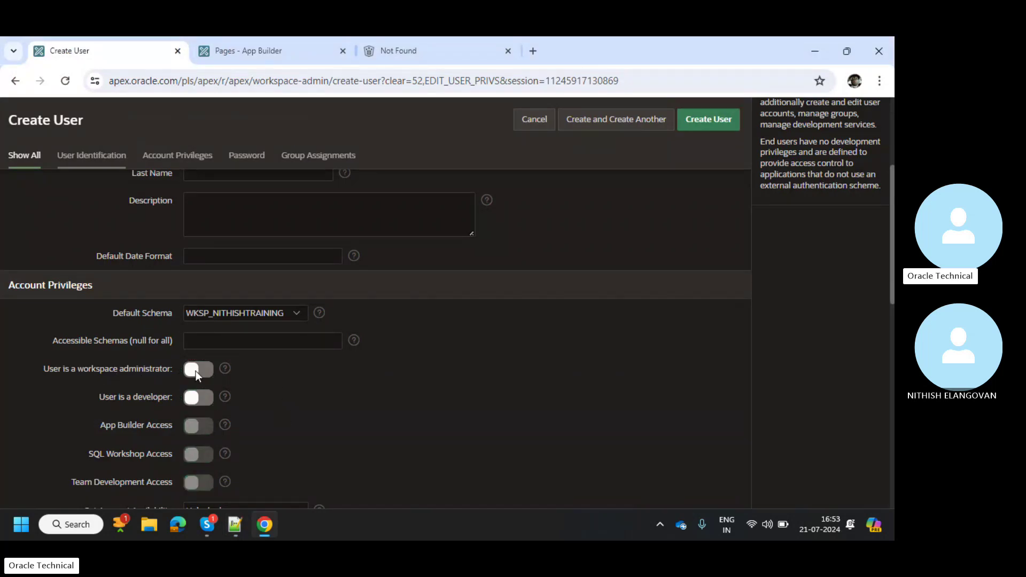
left_click(196, 371)
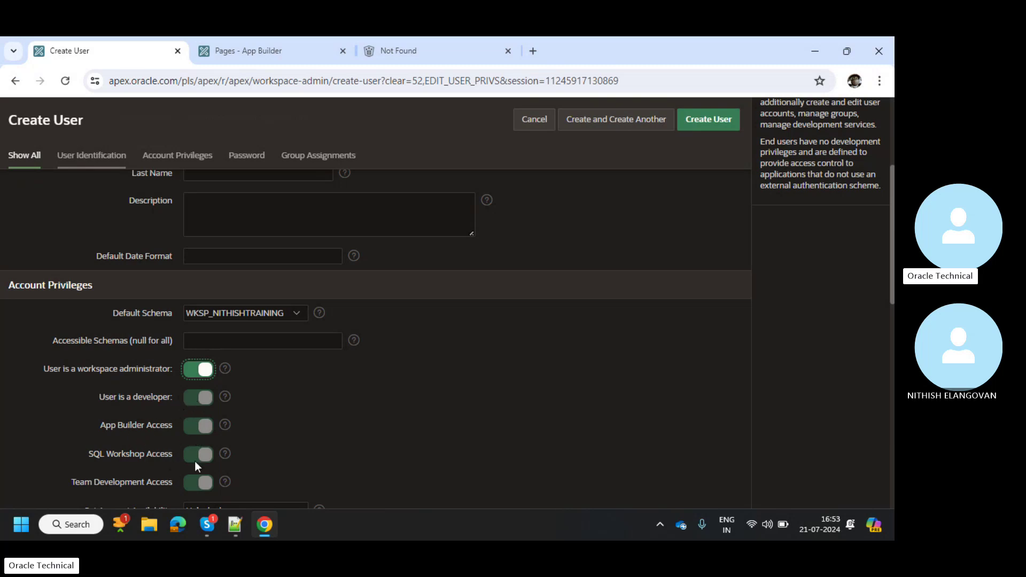
scroll(188, 475, "down", 1)
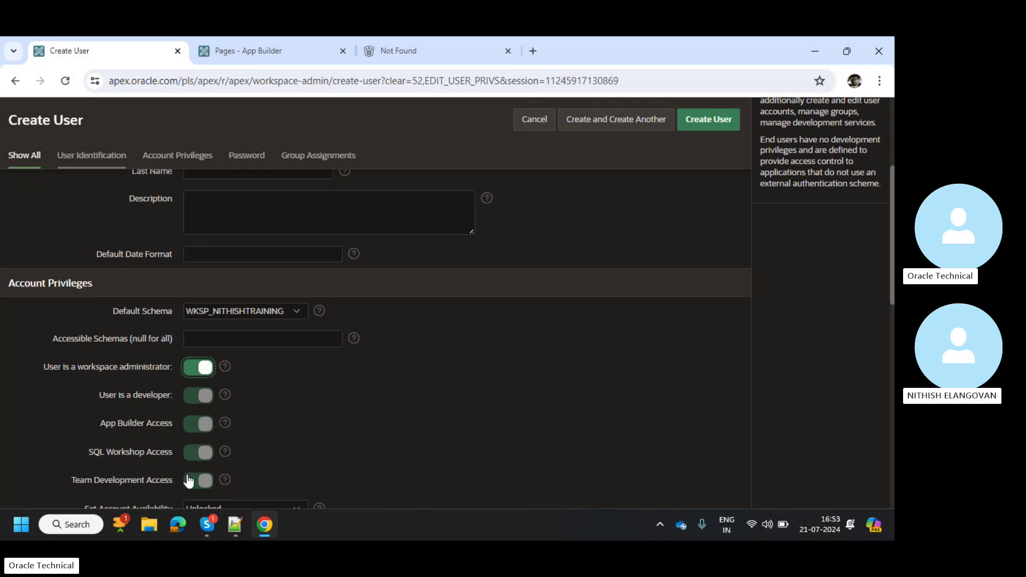
scroll(188, 476, "down", 1)
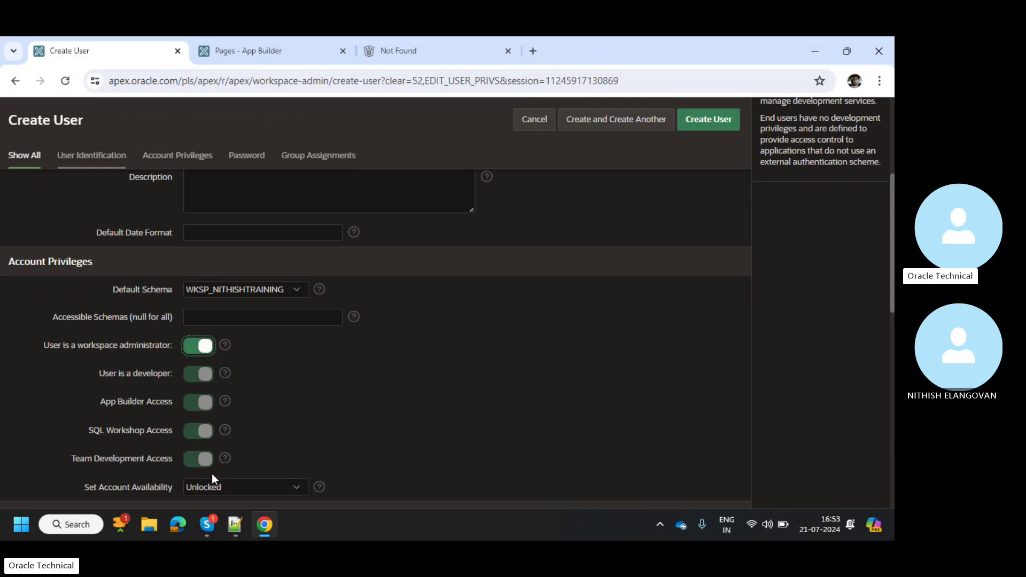
left_click(197, 344)
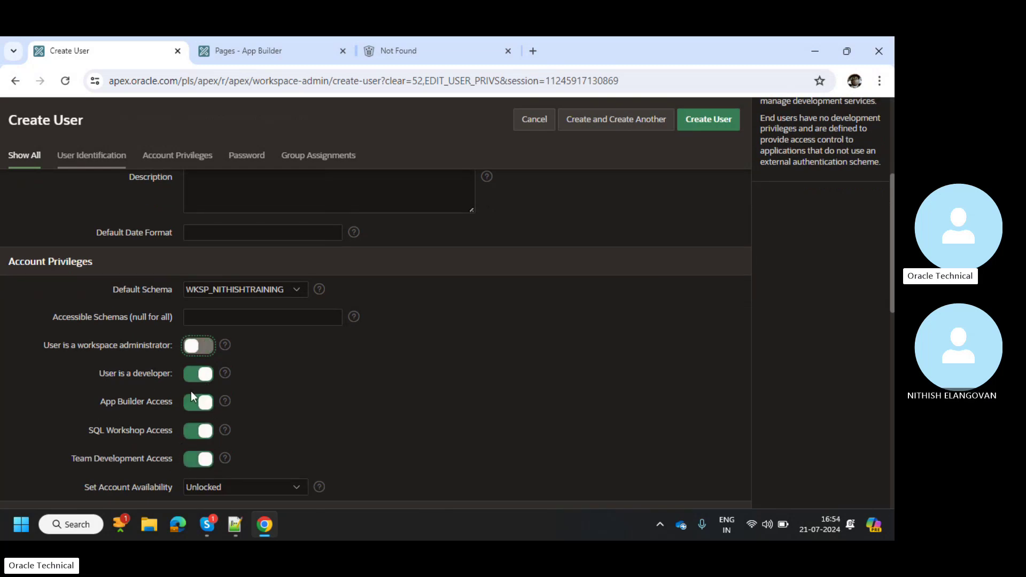
left_click(197, 375)
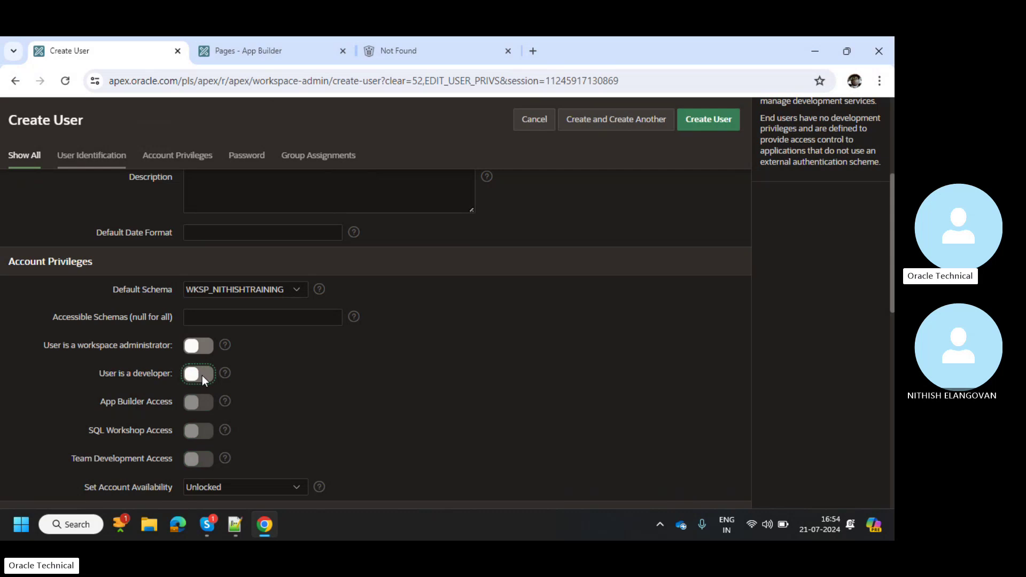
left_click(206, 377)
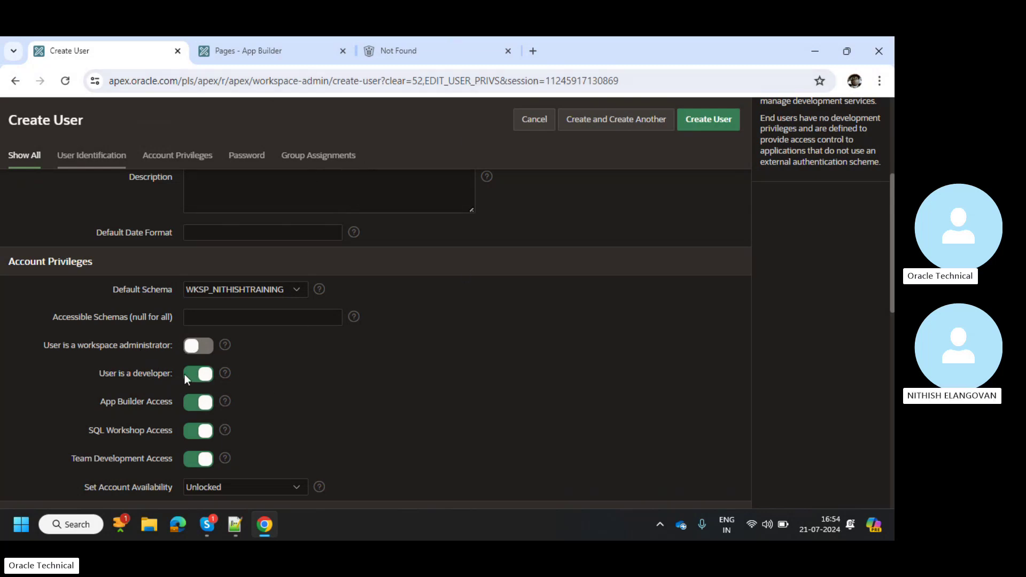
Enter the new user's password in both Password and Confirm Password
scroll(243, 406, "down", 2)
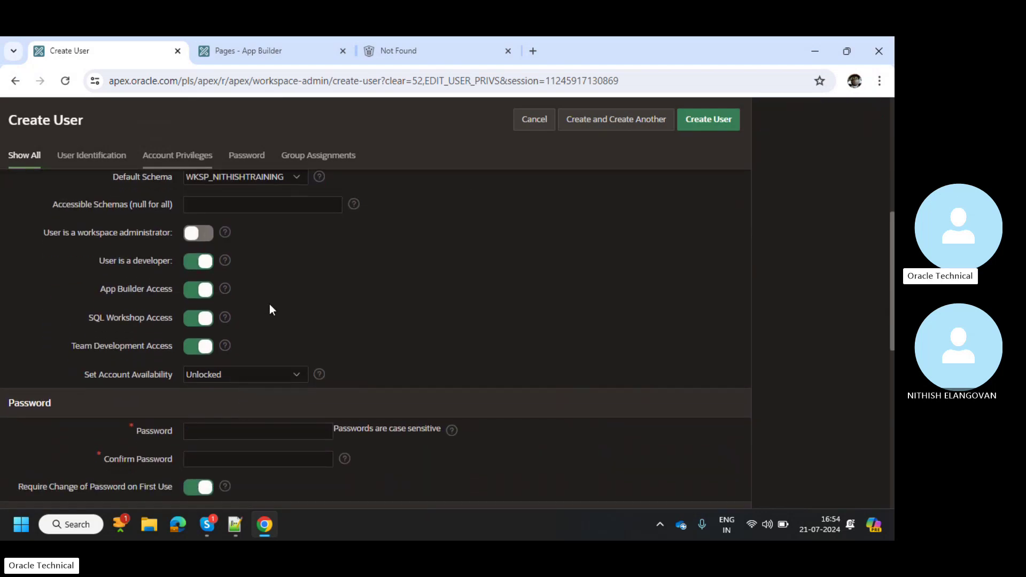
scroll(286, 267, "down", 2)
scroll(258, 348, "down", 1)
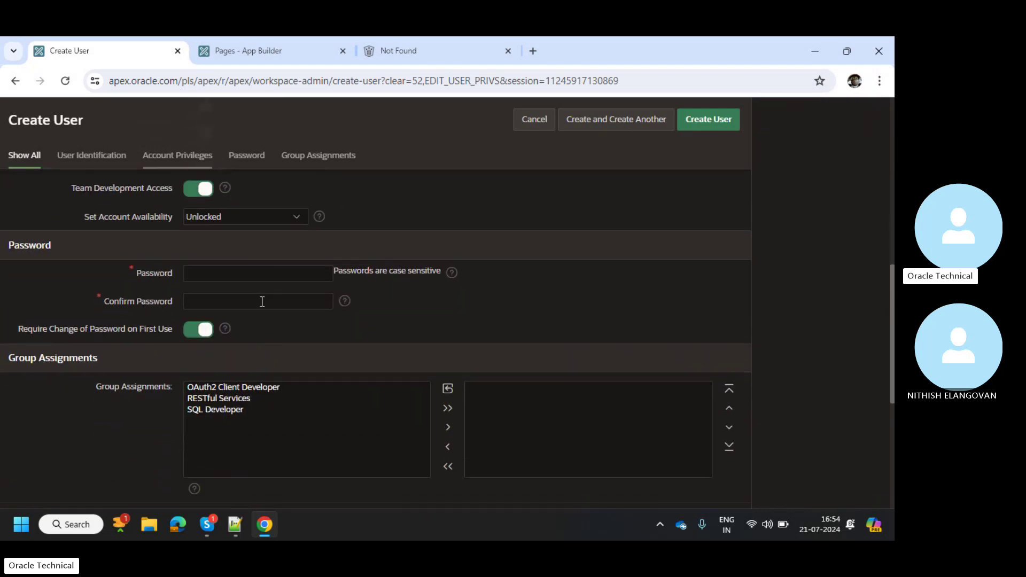
left_click(250, 273)
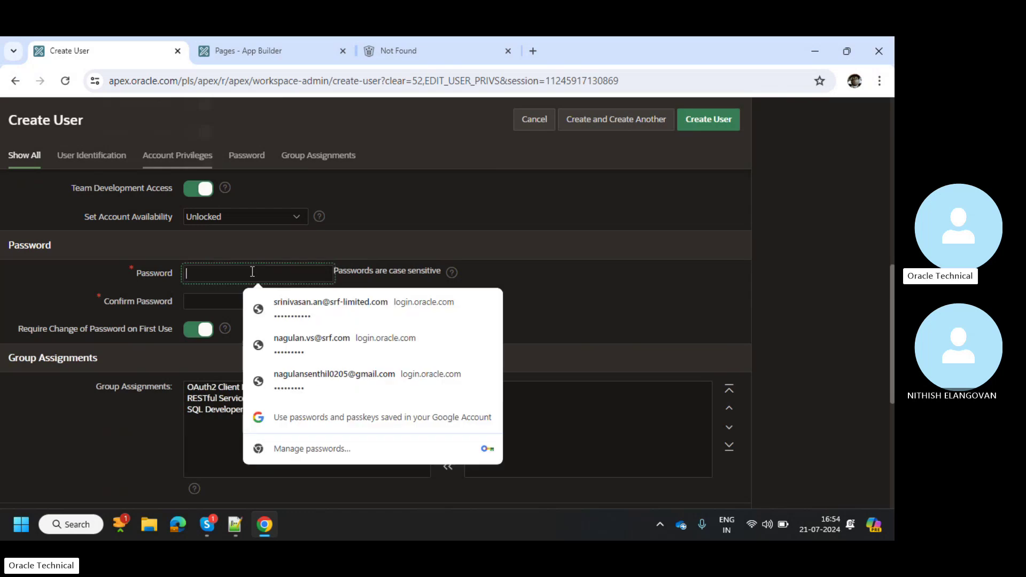
type("••••••••")
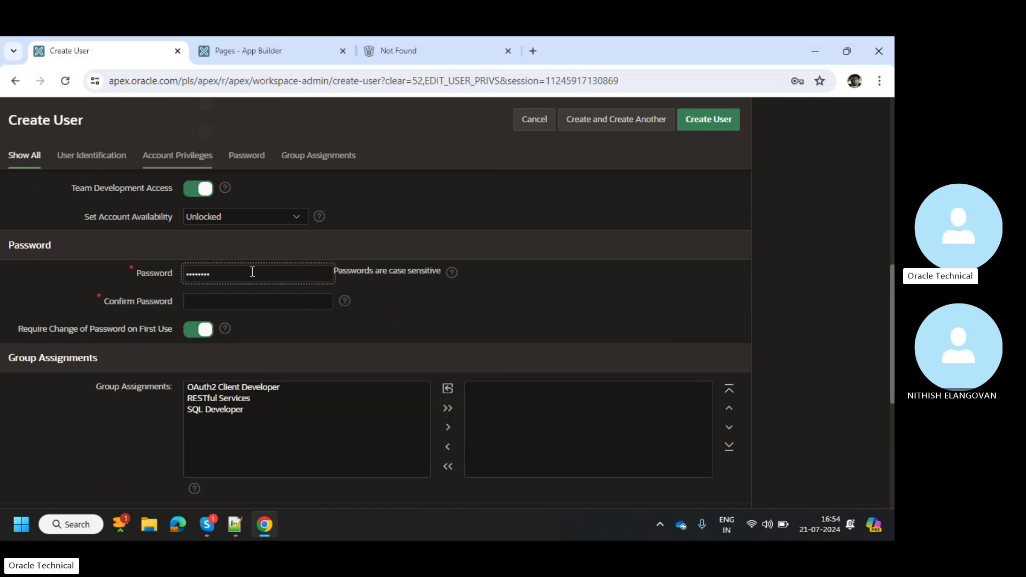
key("Tab")
type("••••")
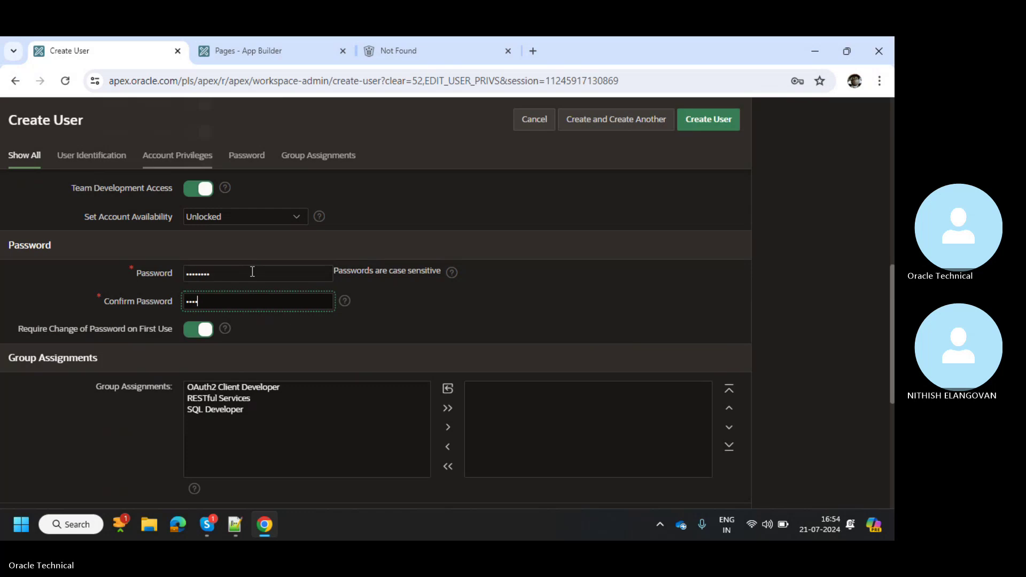
type("••••")
scroll(314, 398, "down", 1)
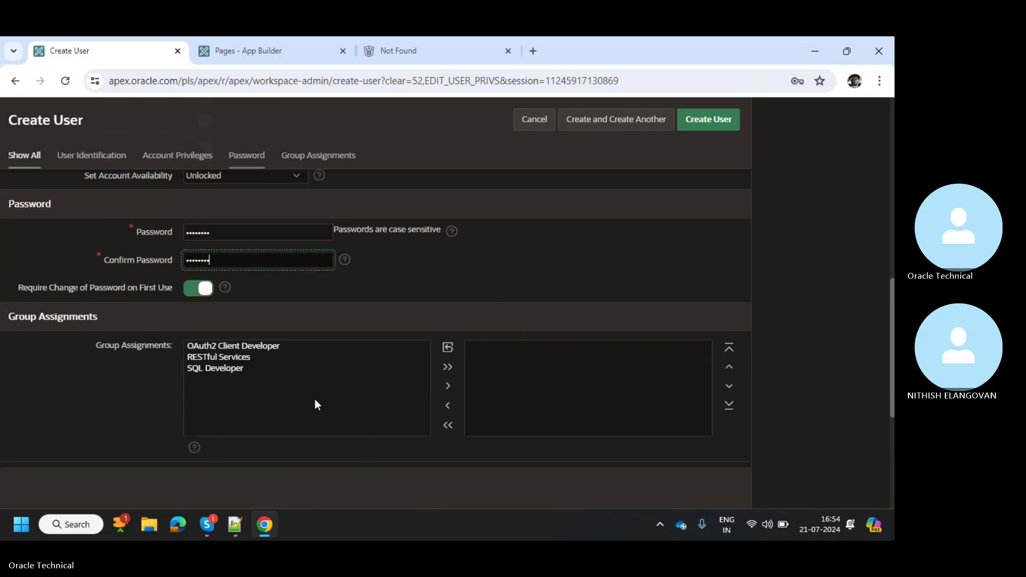
Move SQL Developer from the available groups into the user's assigned groups
left_click(365, 361)
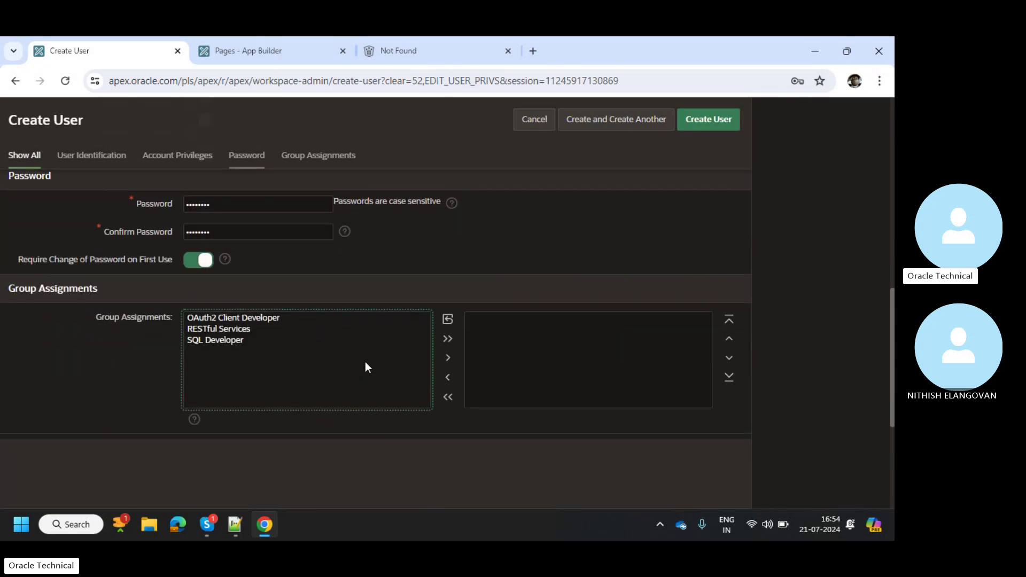
left_click(226, 331)
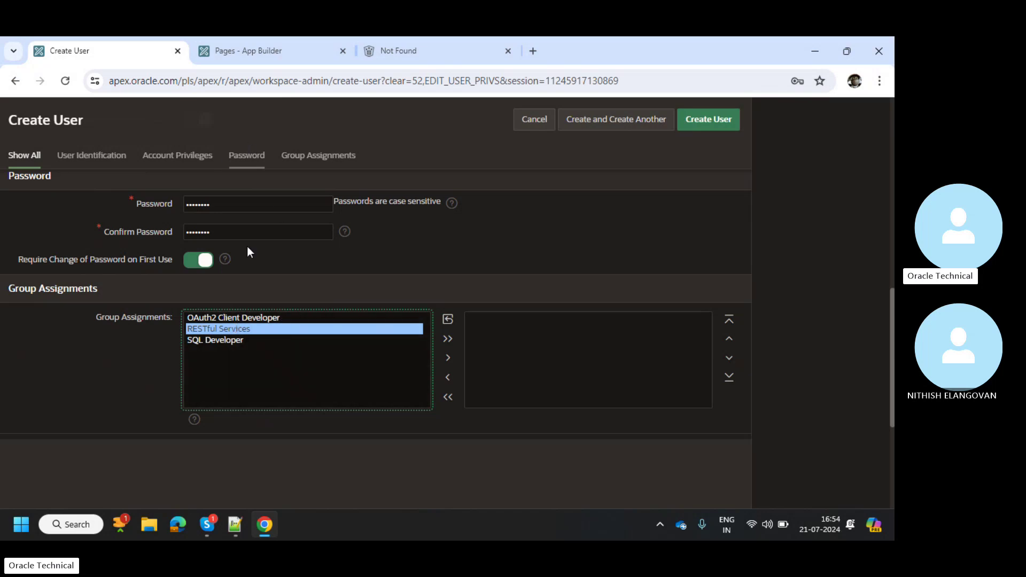
scroll(325, 220, "up", 2)
scroll(169, 333, "up", 1)
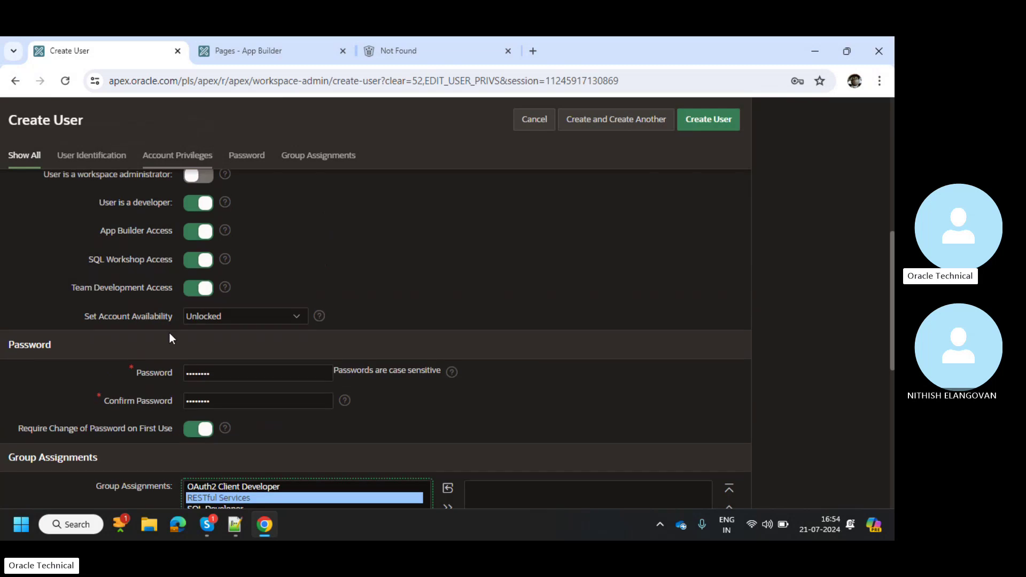
scroll(217, 294, "down", 3)
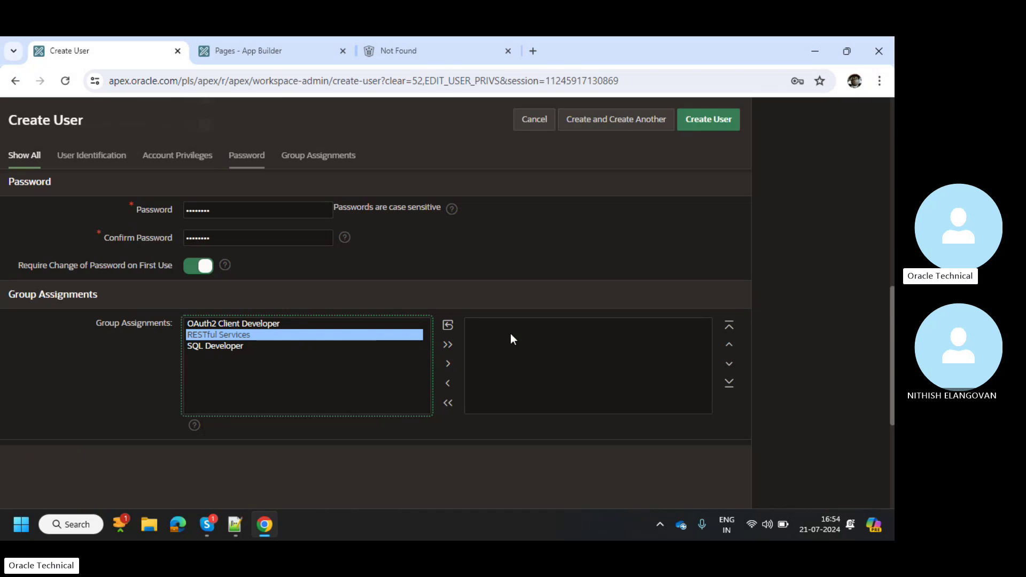
scroll(602, 345, "down", 1)
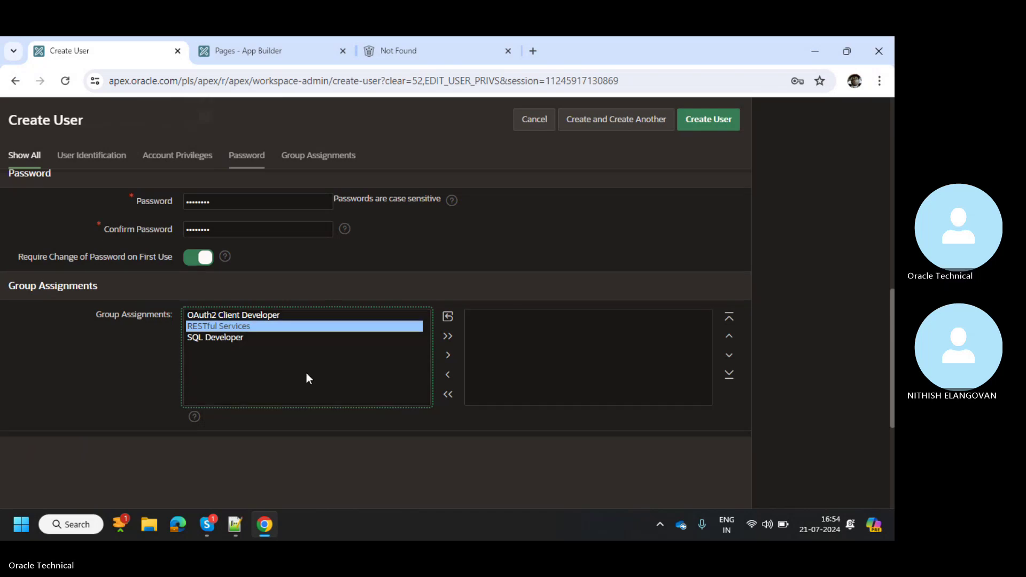
left_click(240, 337)
left_click(447, 355)
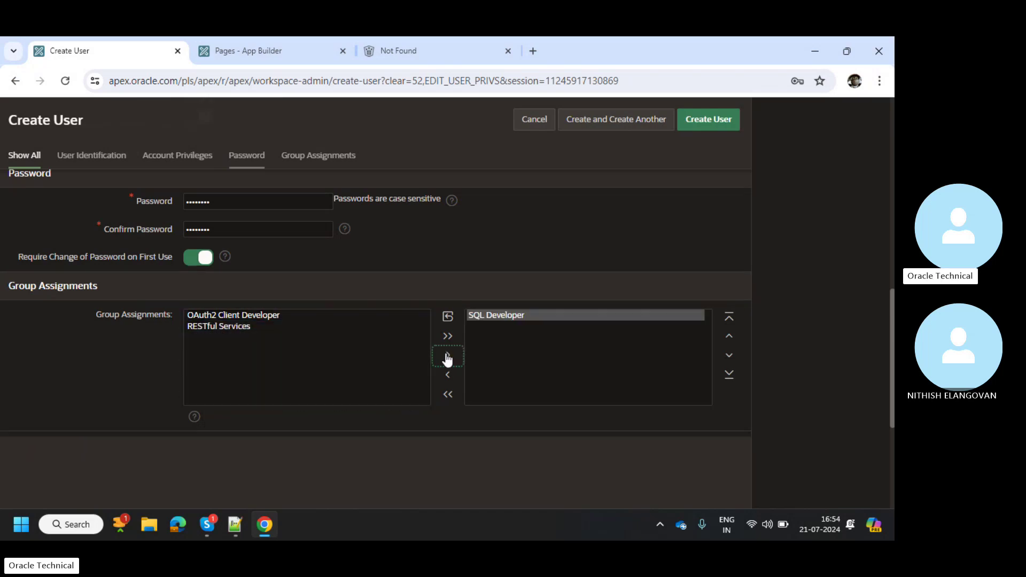
scroll(533, 293, "up", 4)
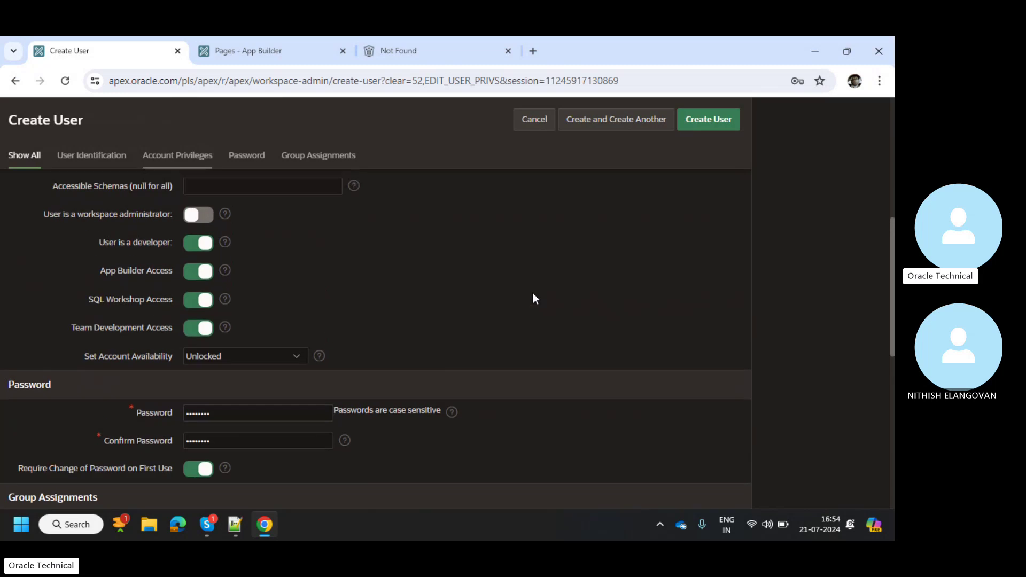
scroll(533, 299, "up", 6)
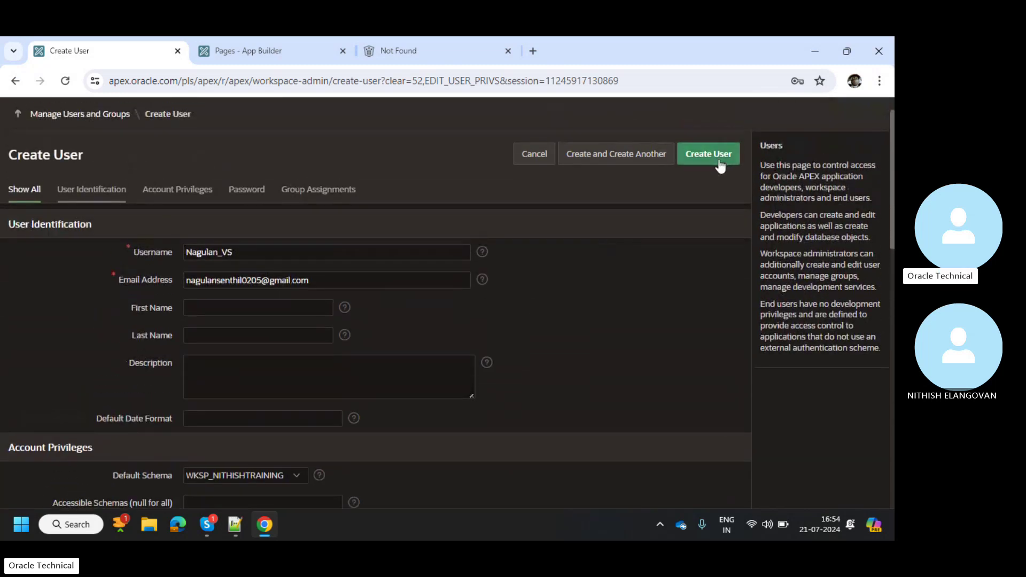
Submit the Create User form, which is rejected because of the password
left_click(719, 164)
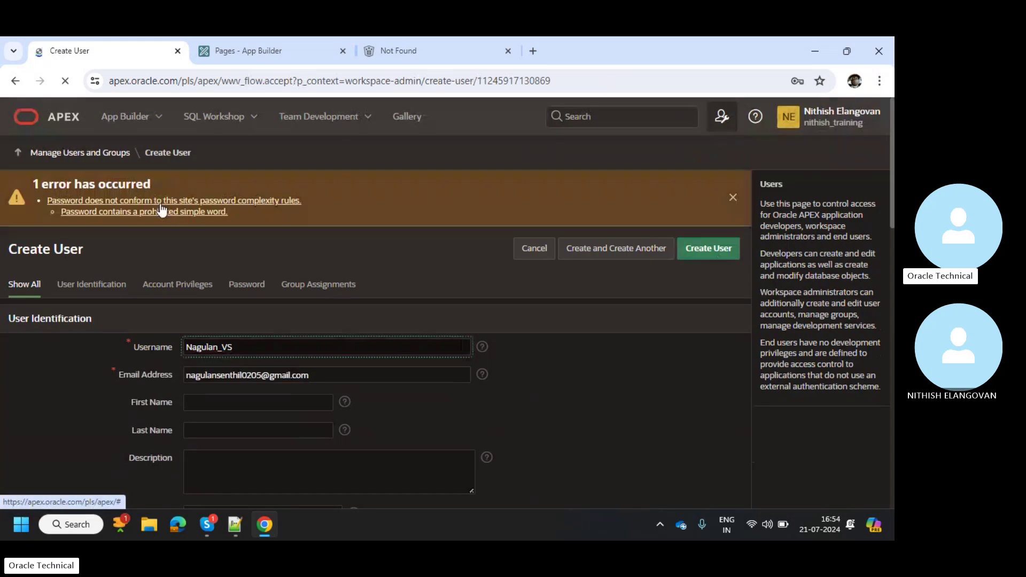
scroll(245, 261, "down", 10)
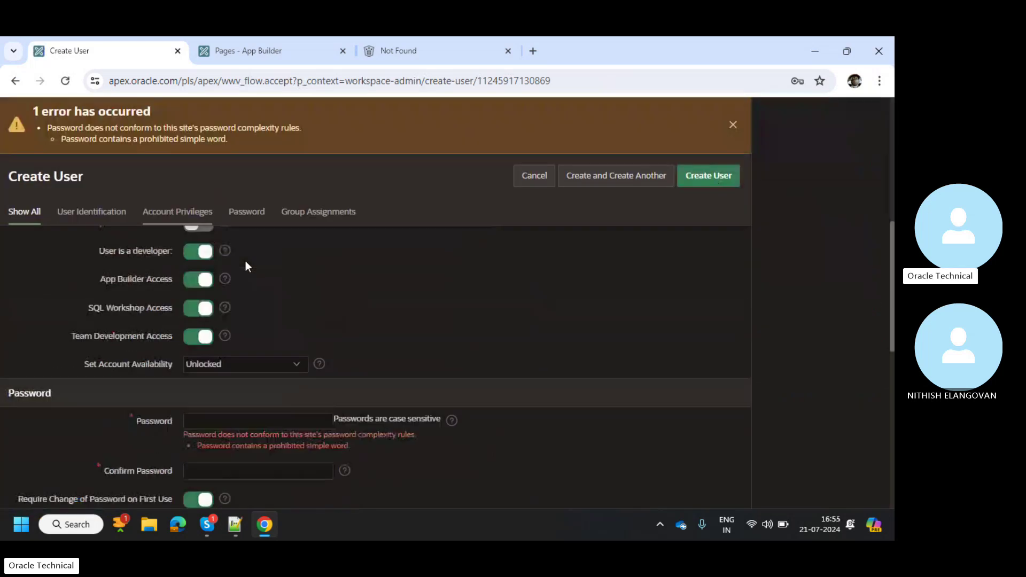
scroll(235, 371, "up", 4)
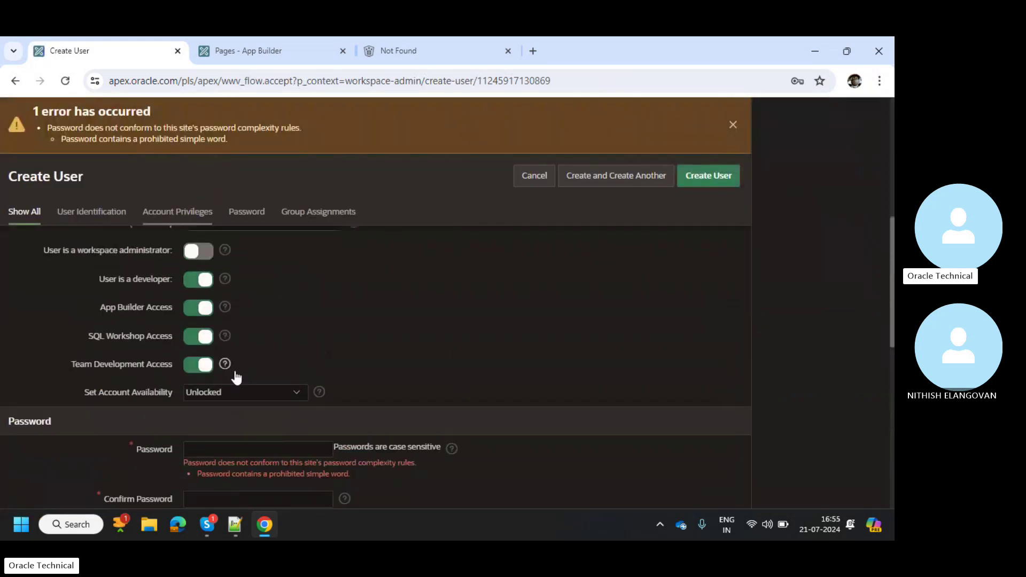
Enter and confirm a longer password, then resubmit the new workspace user
left_click(231, 451)
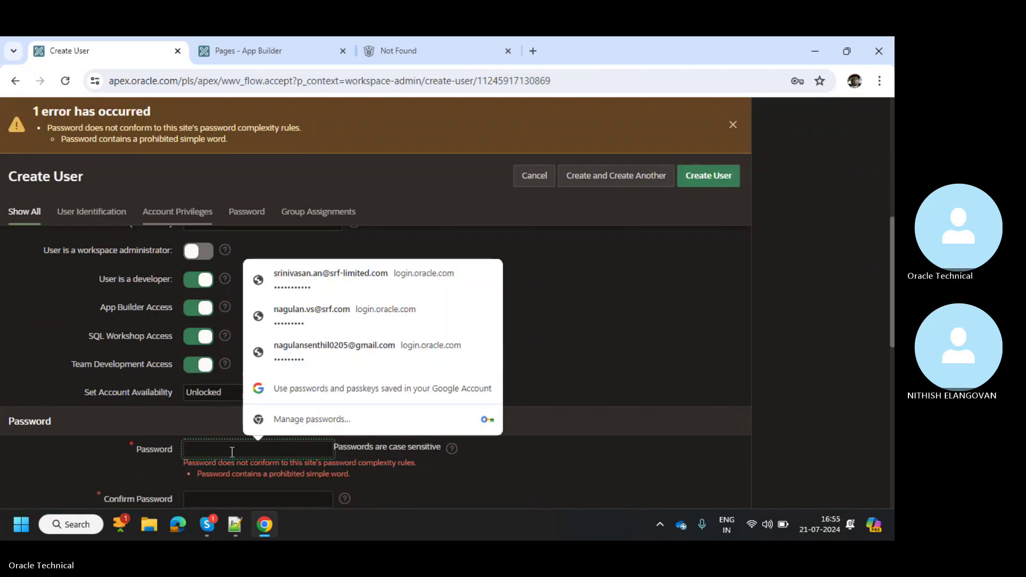
type("•••••••")
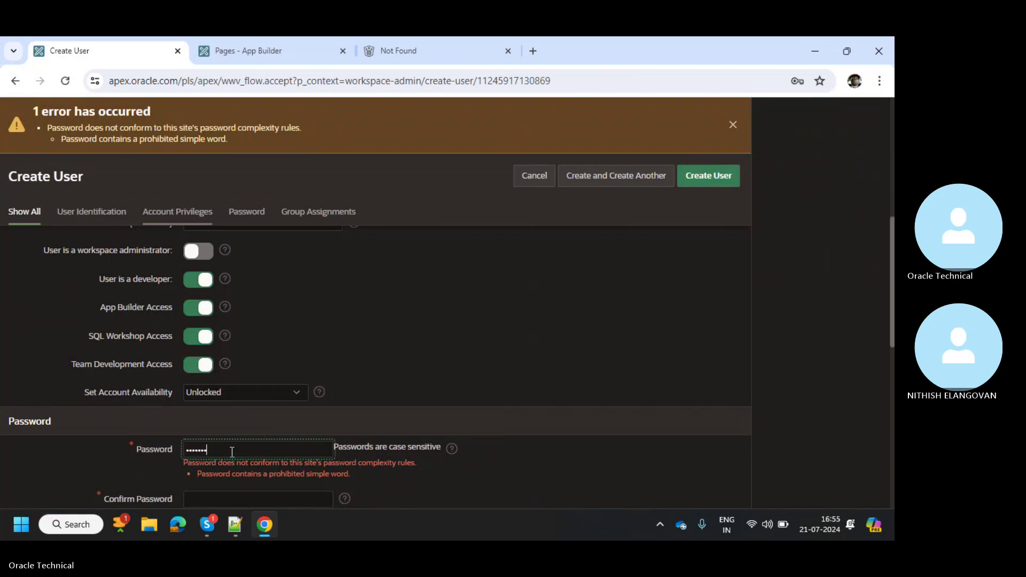
type("••••")
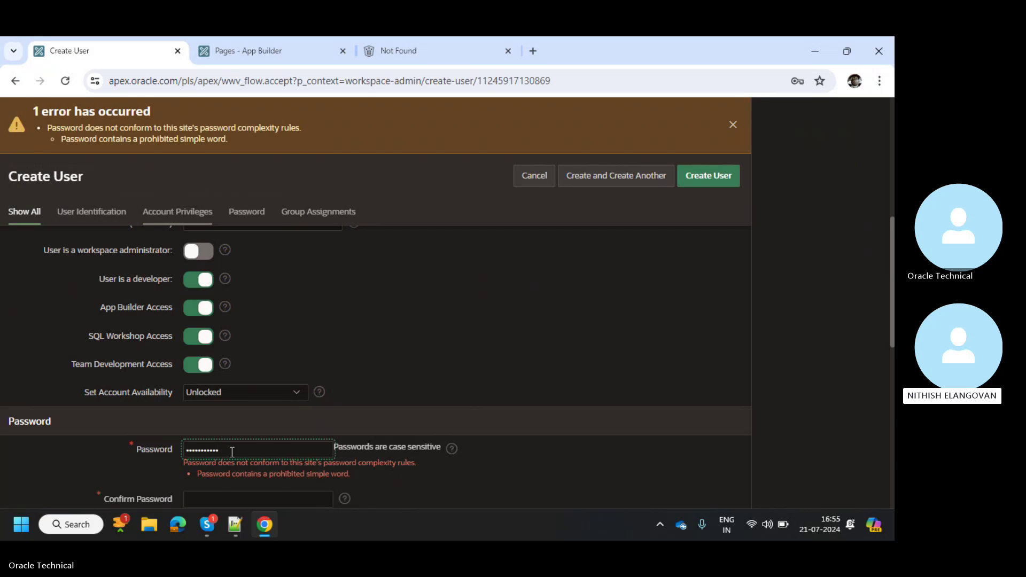
key("Tab")
type("•••••••")
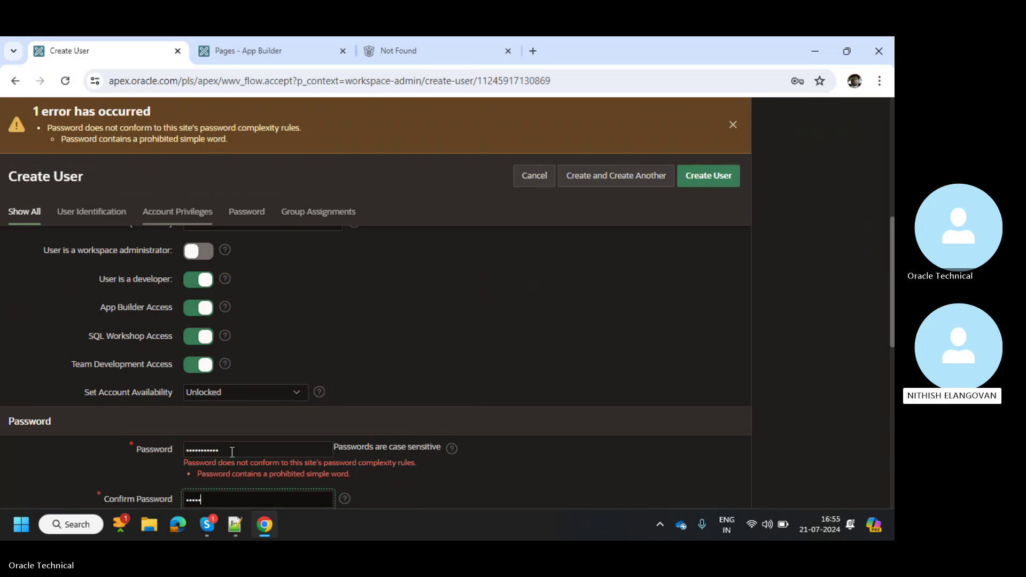
type("••••")
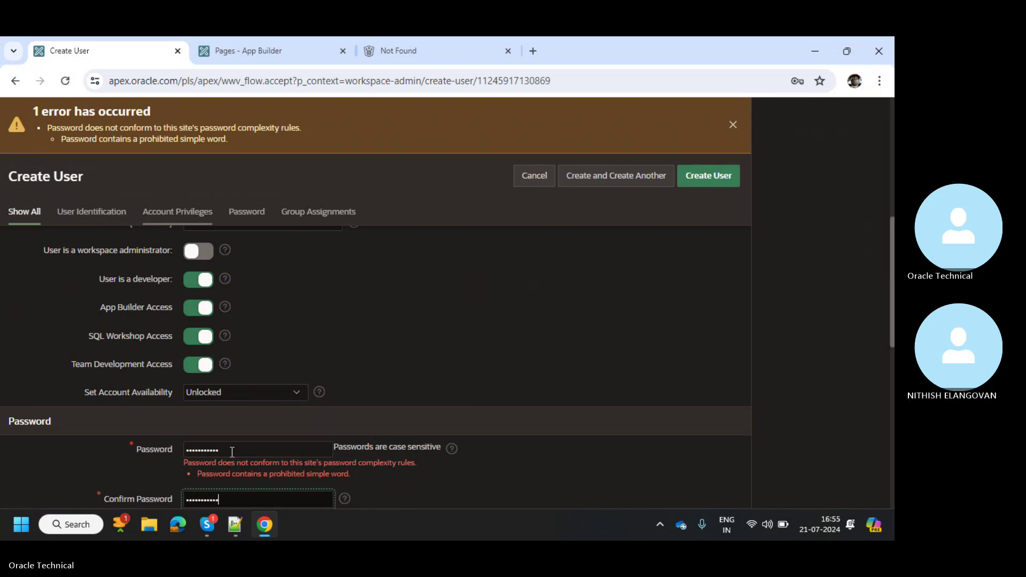
scroll(449, 379, "down", 2)
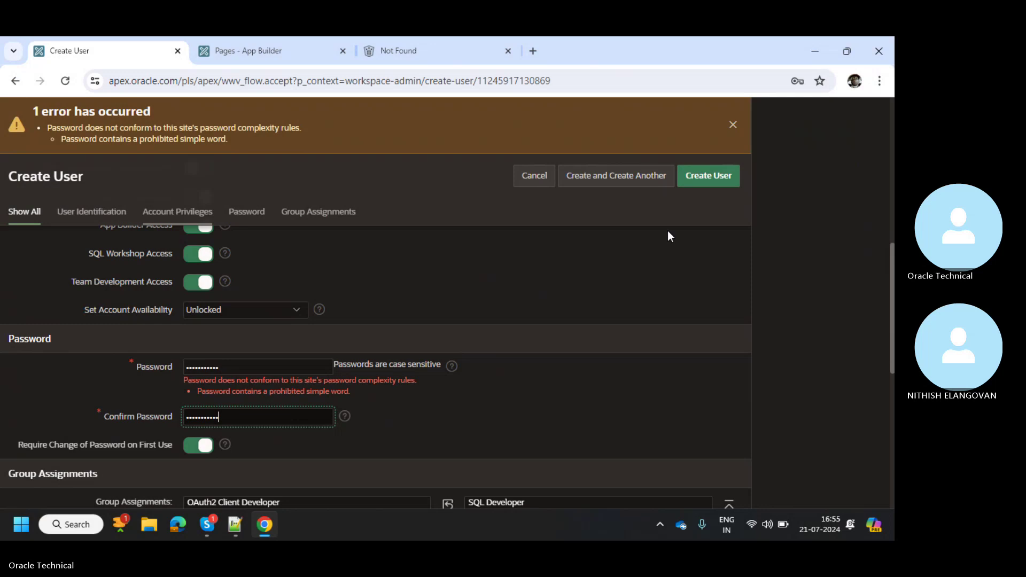
left_click(732, 174)
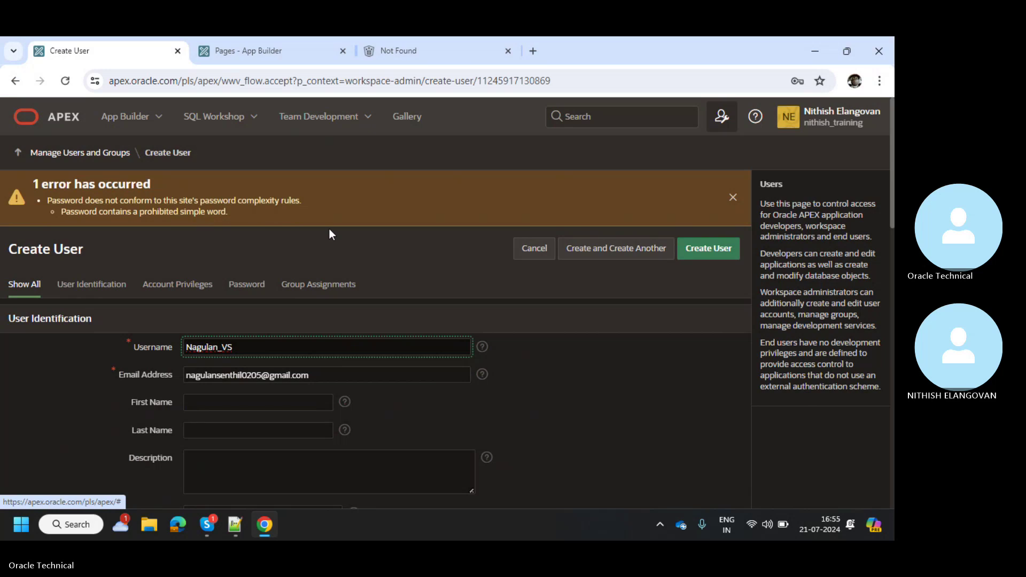
Enter and confirm a different password, then submit to create the Developer user
scroll(329, 229, "down", 1)
scroll(329, 229, "down", 6)
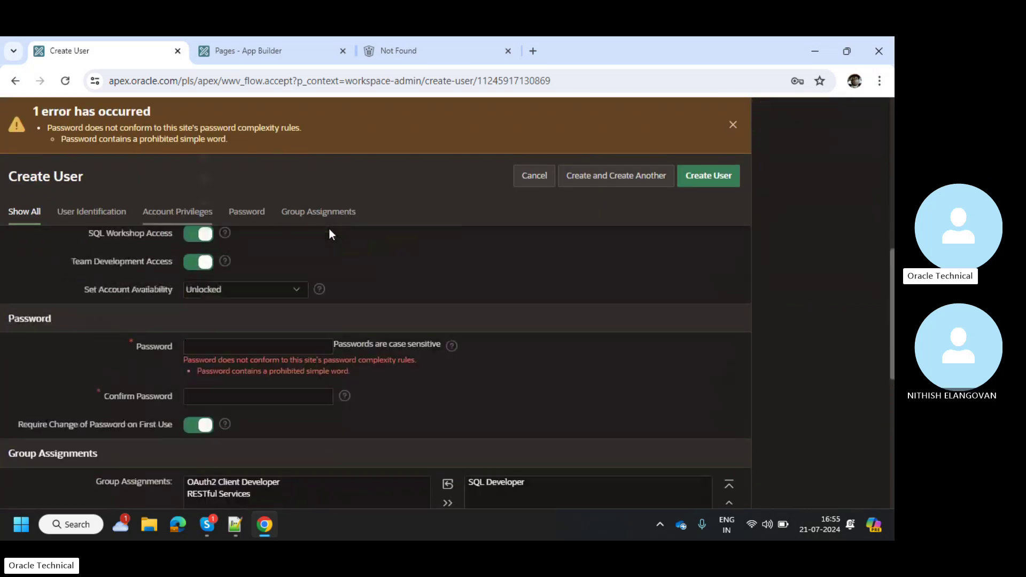
left_click(245, 349)
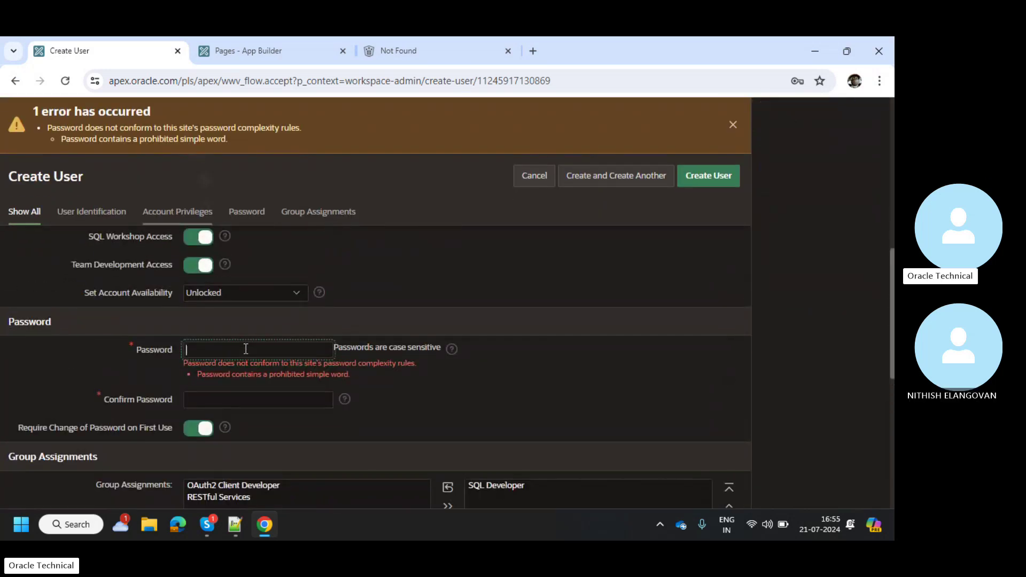
type("*********")
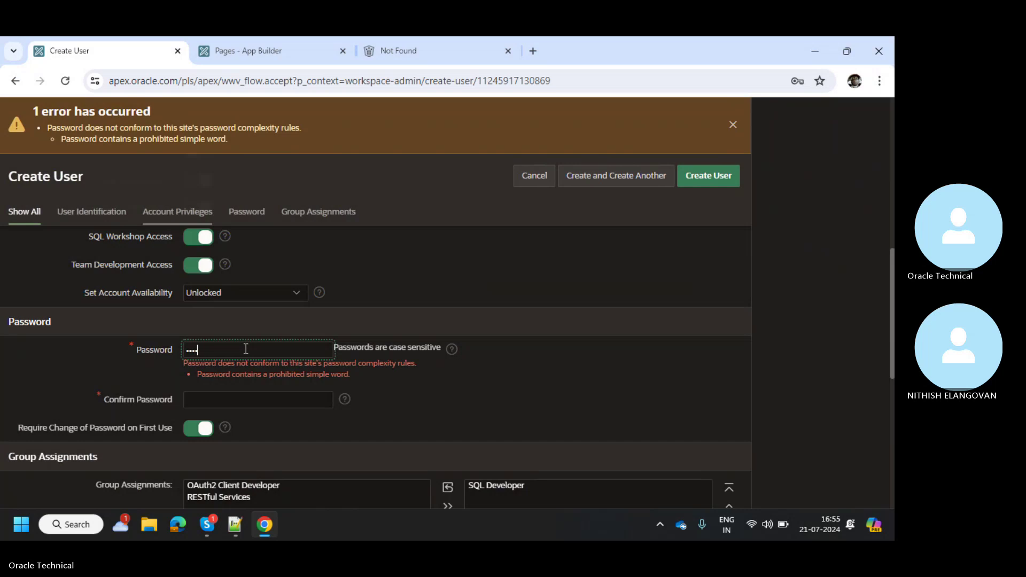
type("*")
key("Tab")
type("********")
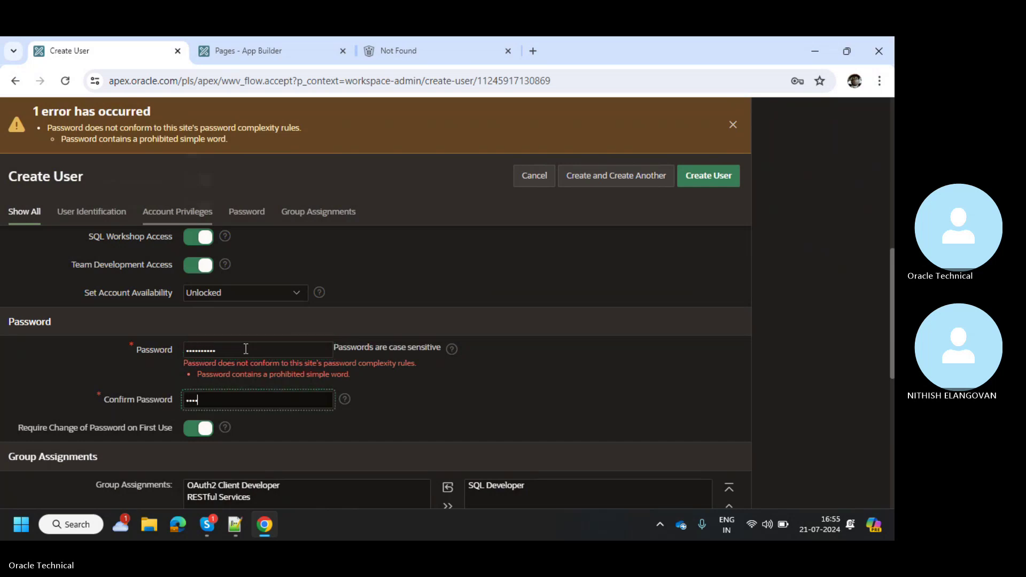
type("**")
scroll(491, 244, "down", 1)
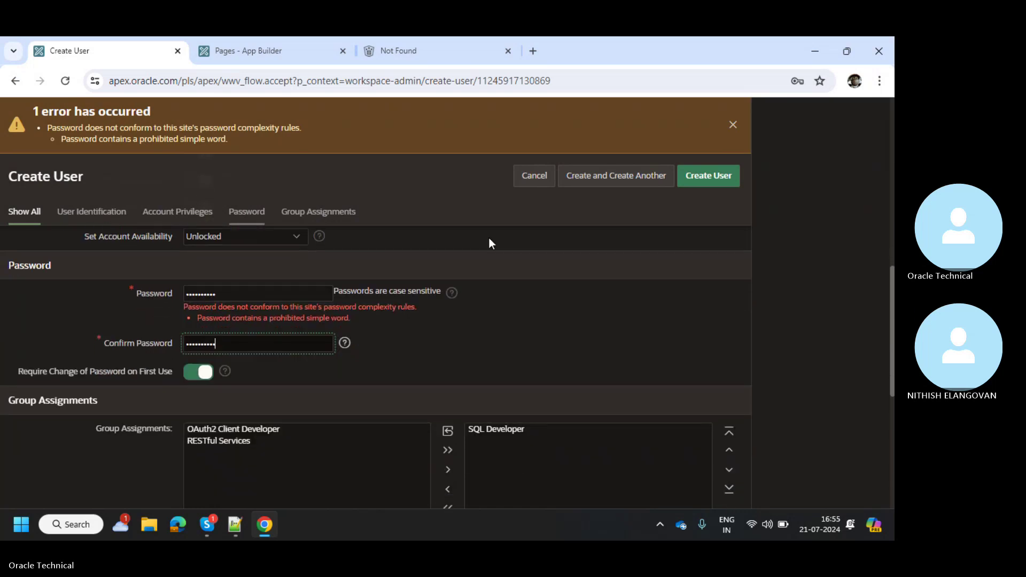
left_click(692, 174)
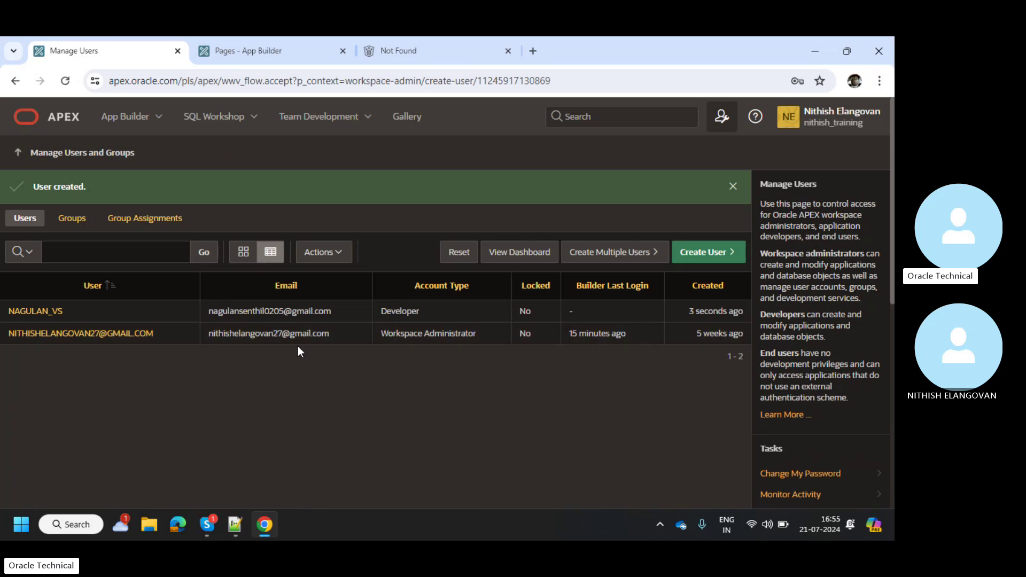
Highlight the Workspace Administrator and Developer account types in the users list
triple_click(413, 336)
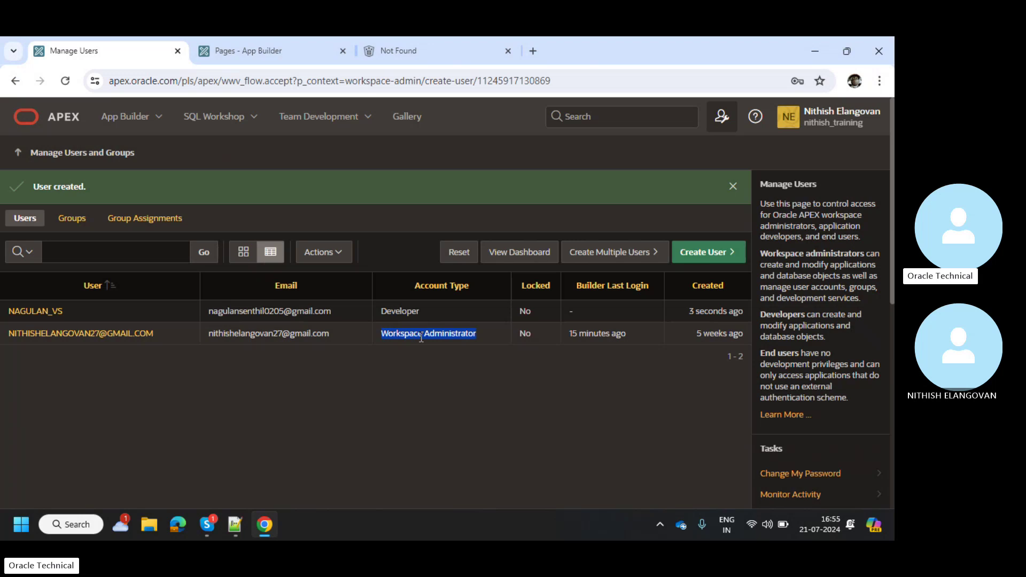
left_click(444, 389)
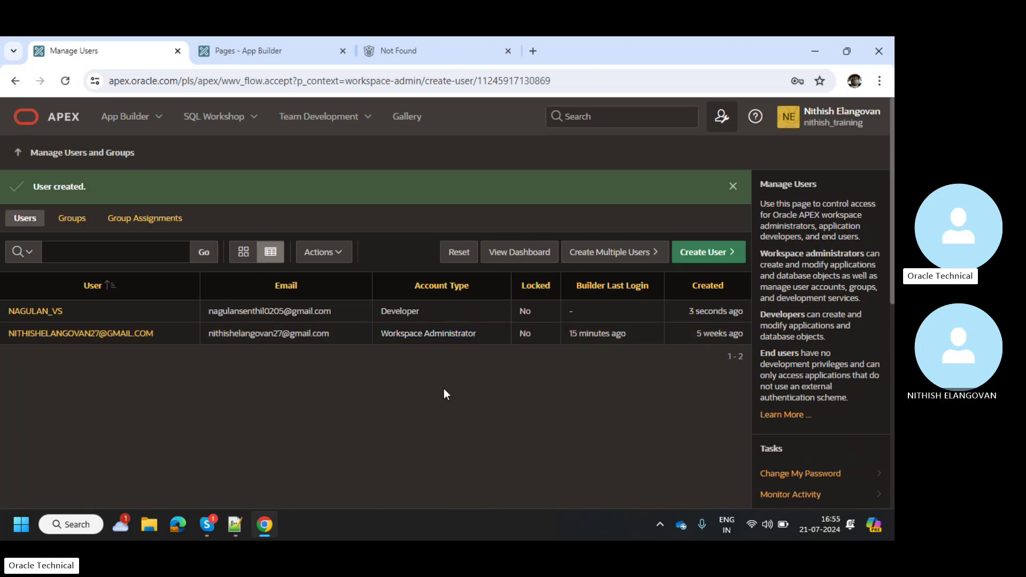
double_click(444, 342)
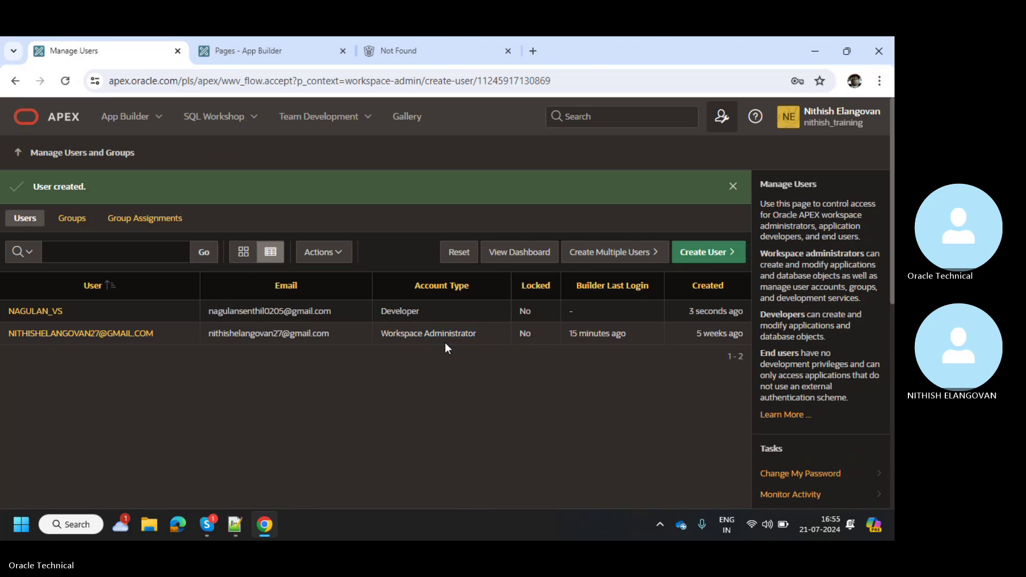
double_click(412, 312)
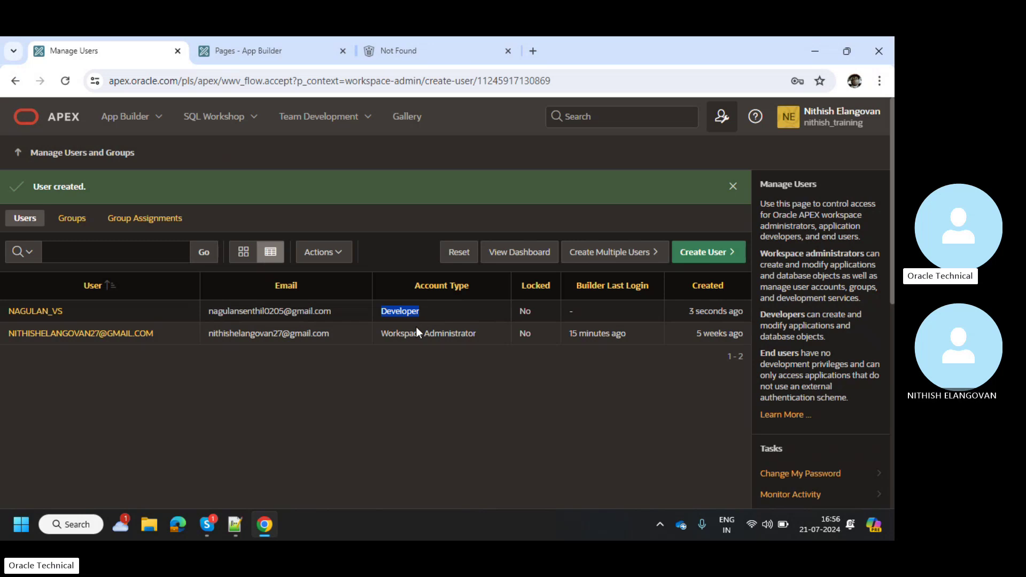
Glance at the App Builder page list and the End User note, then return to Manage Users
left_click(223, 38)
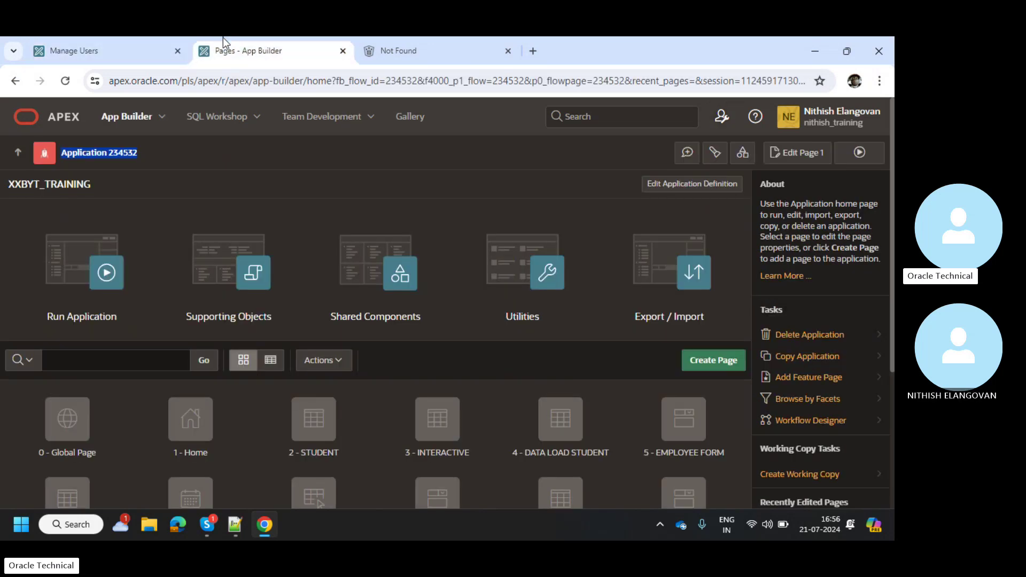
scroll(235, 334, "down", 3)
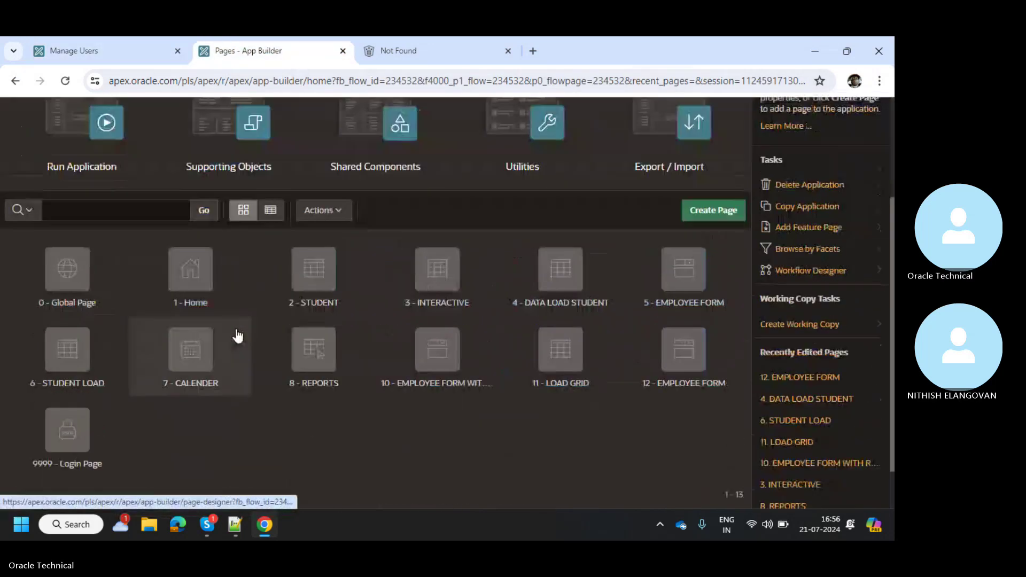
scroll(236, 335, "up", 3)
left_click(130, 38)
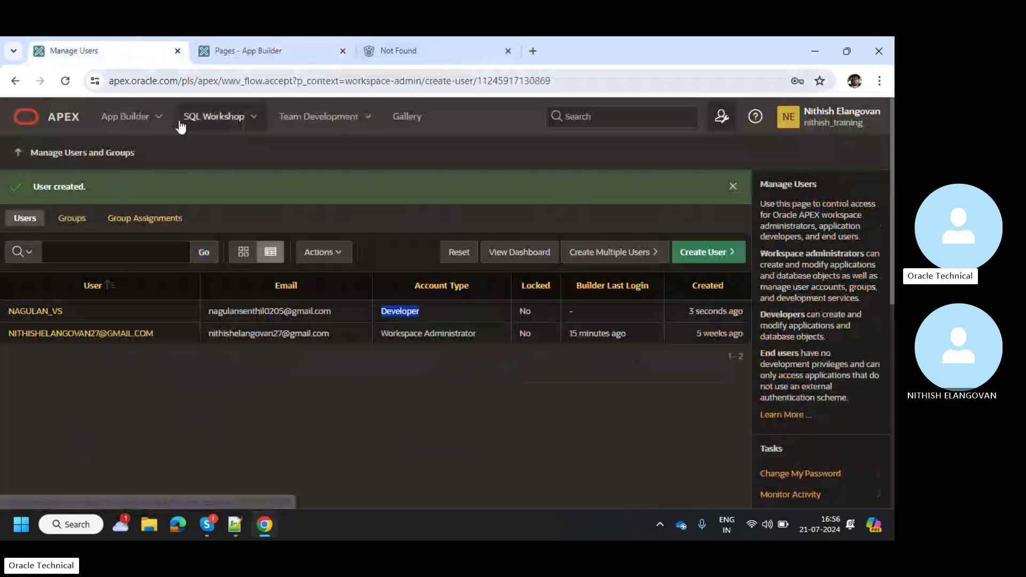
triple_click(451, 333)
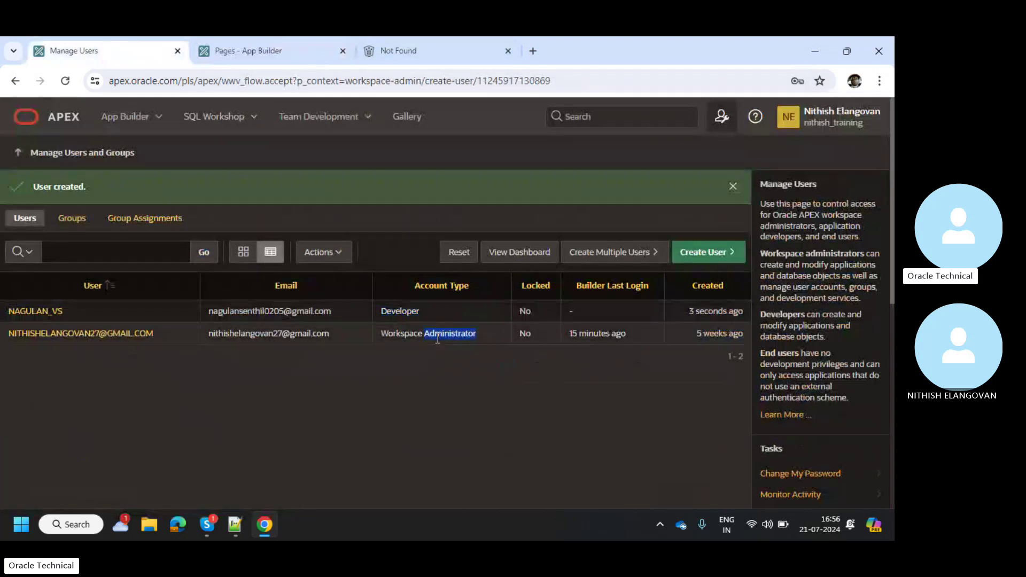
left_click(449, 368)
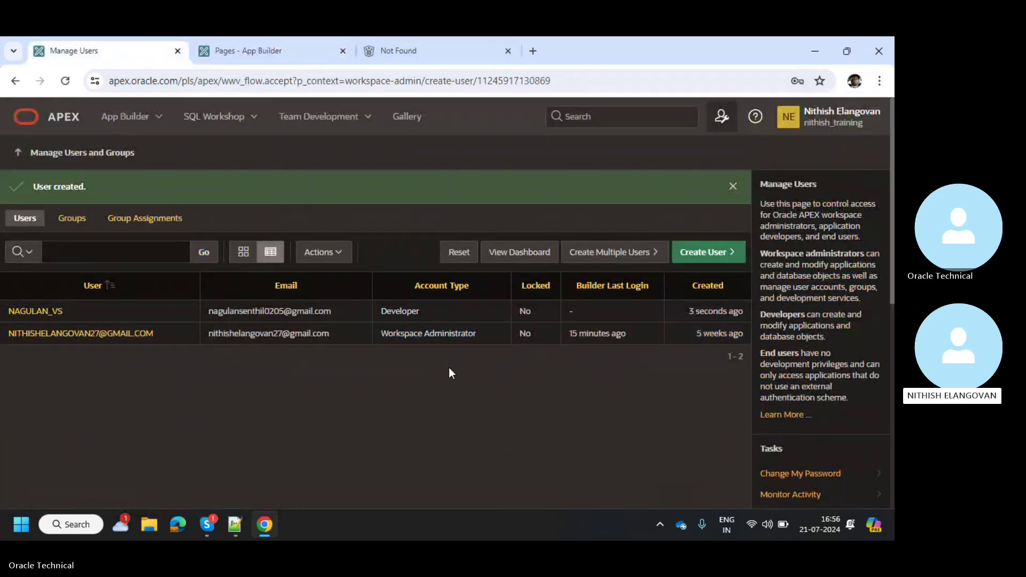
key("alt+Tab")
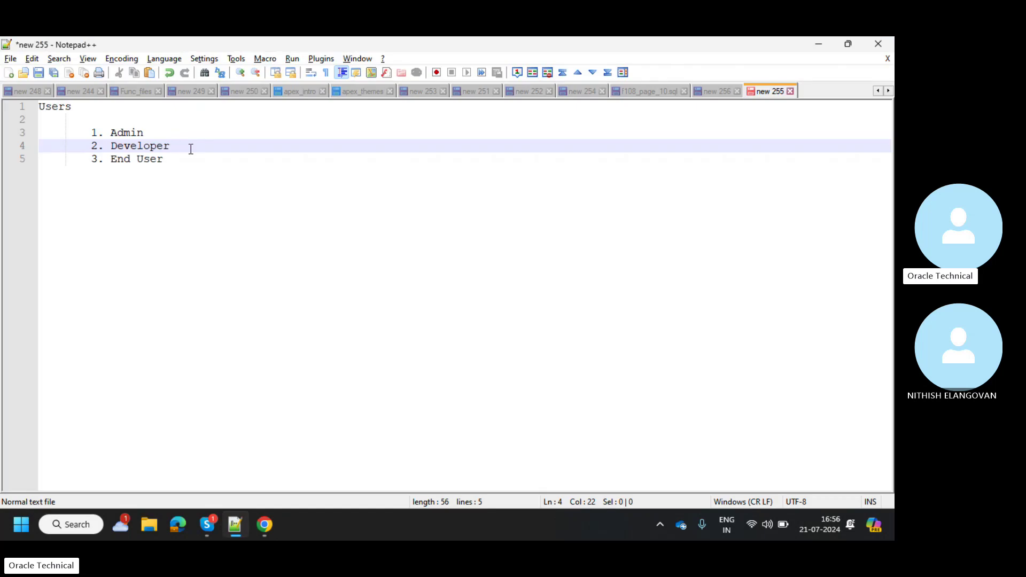
left_click(172, 159)
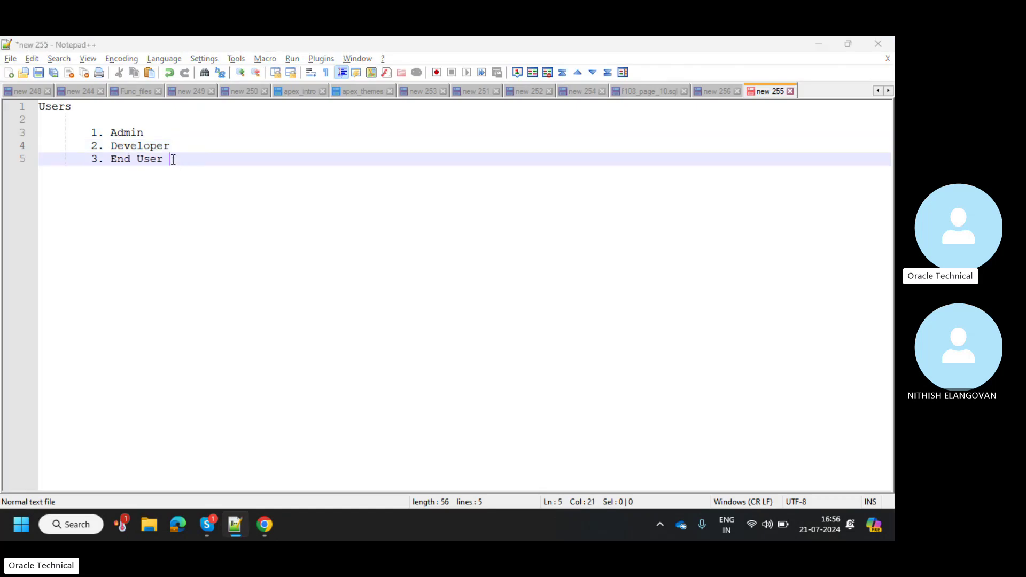
key("alt+Tab")
Start another user and enter its username and e-mail address
left_click(722, 255)
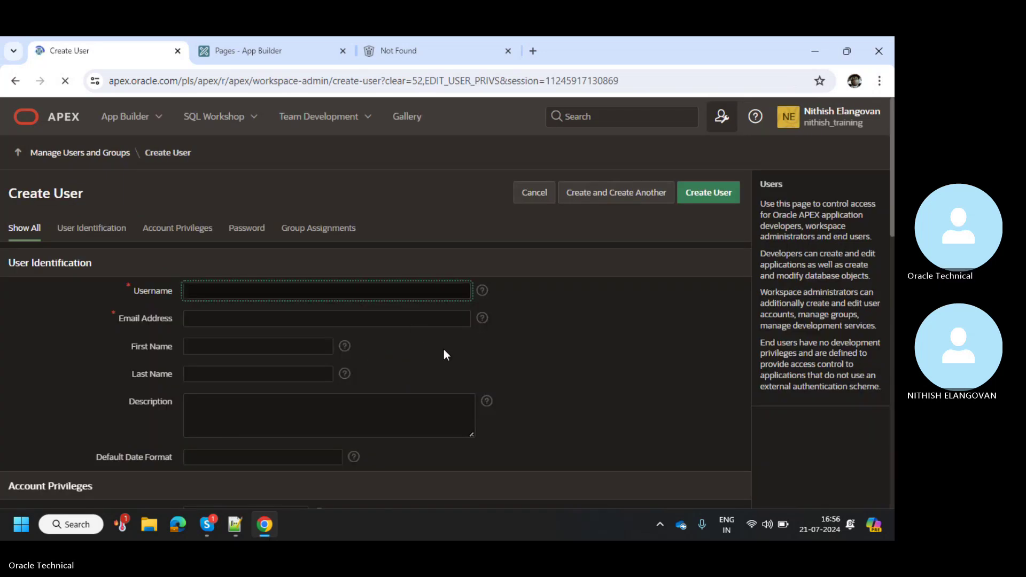
scroll(444, 350, "down", 5)
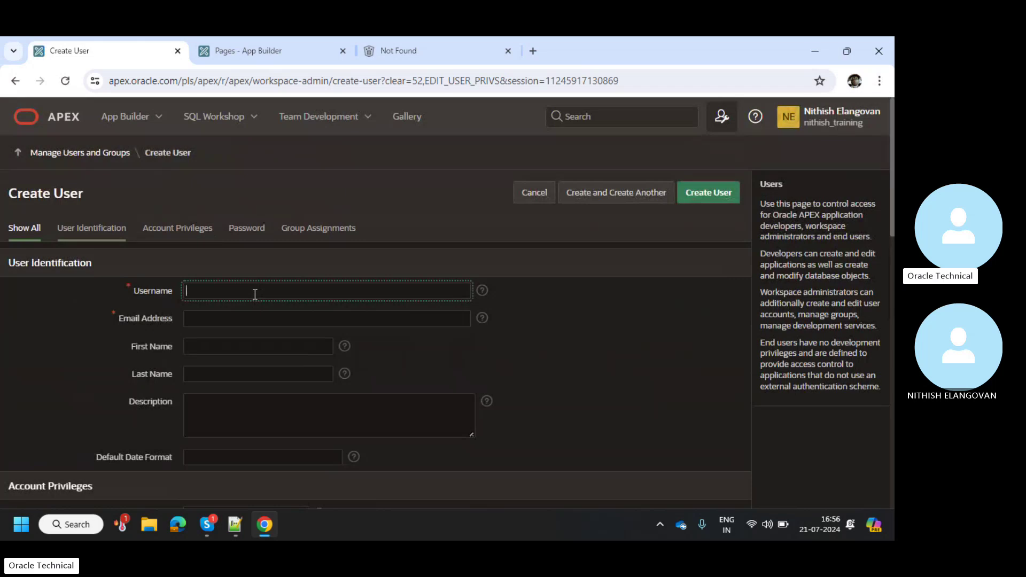
type("Sathish")
key("Tab")
key("Tab")
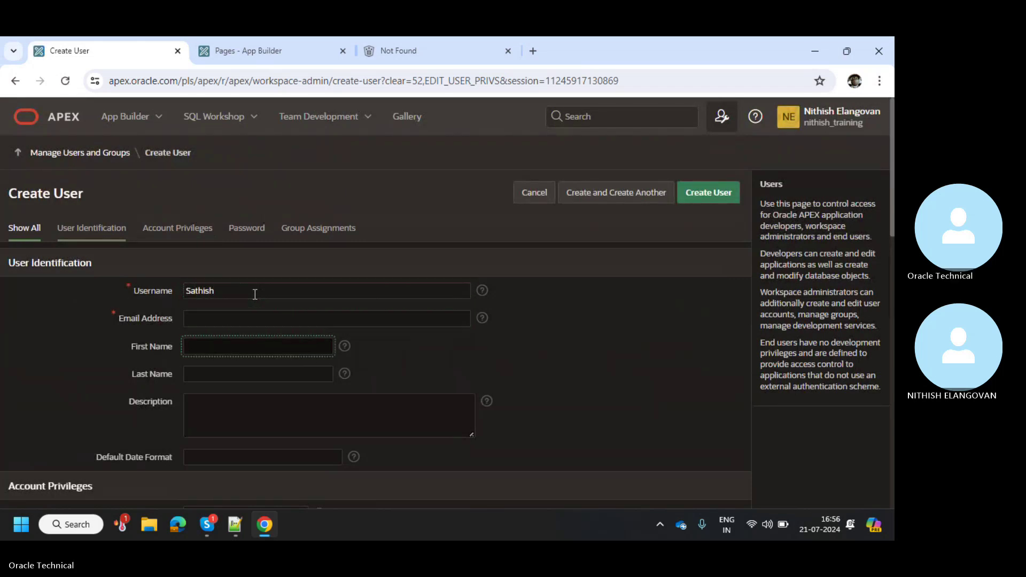
left_click(255, 295)
type("_K")
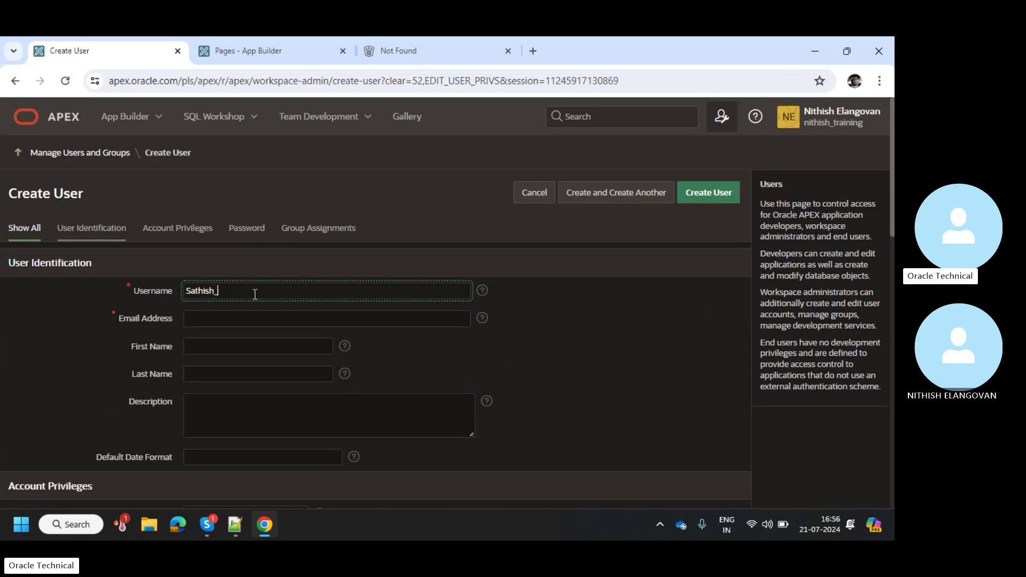
key("Tab")
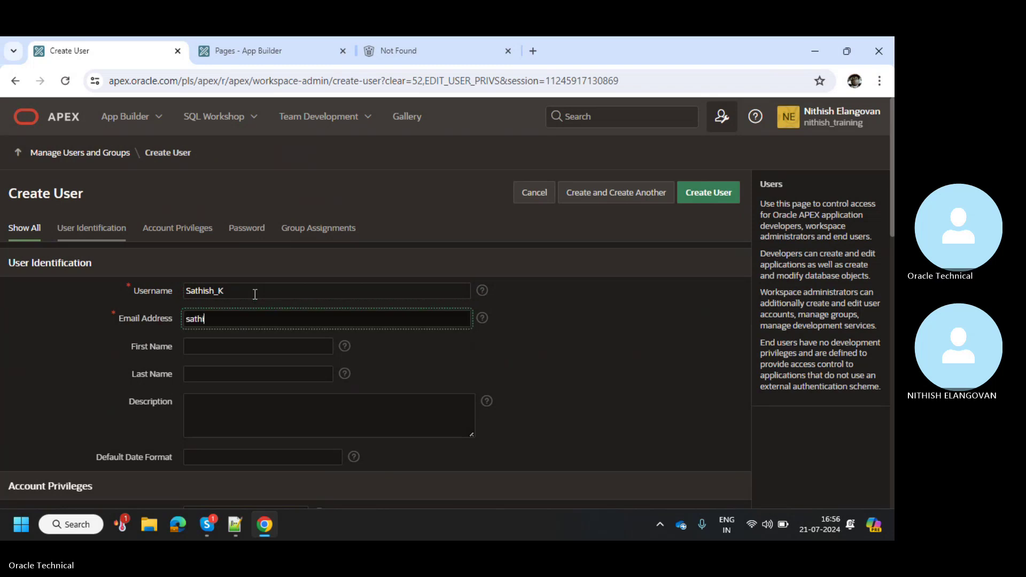
key("Tab")
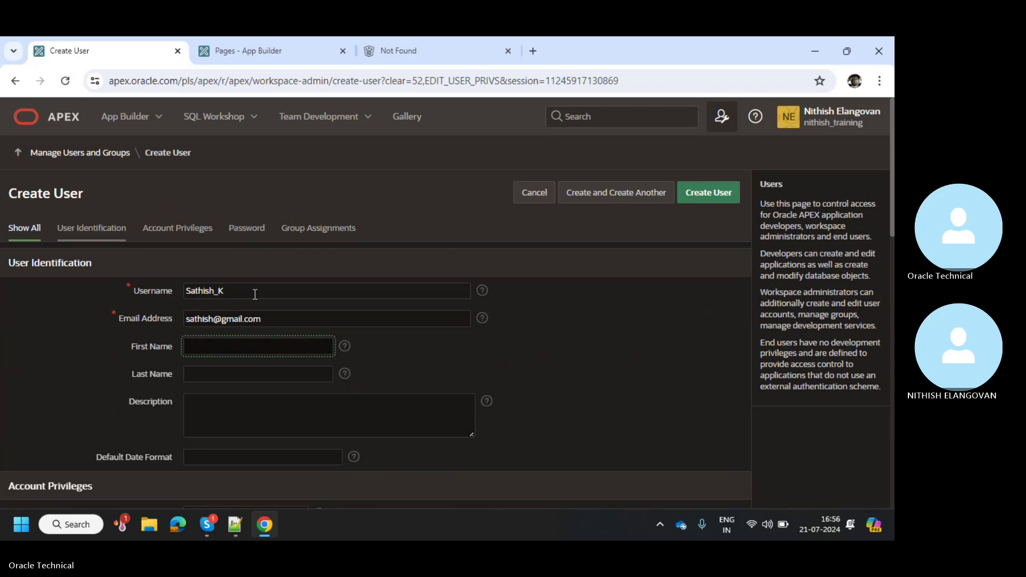
Enter the password and submit the form to create the End User account
scroll(255, 294, "down", 4)
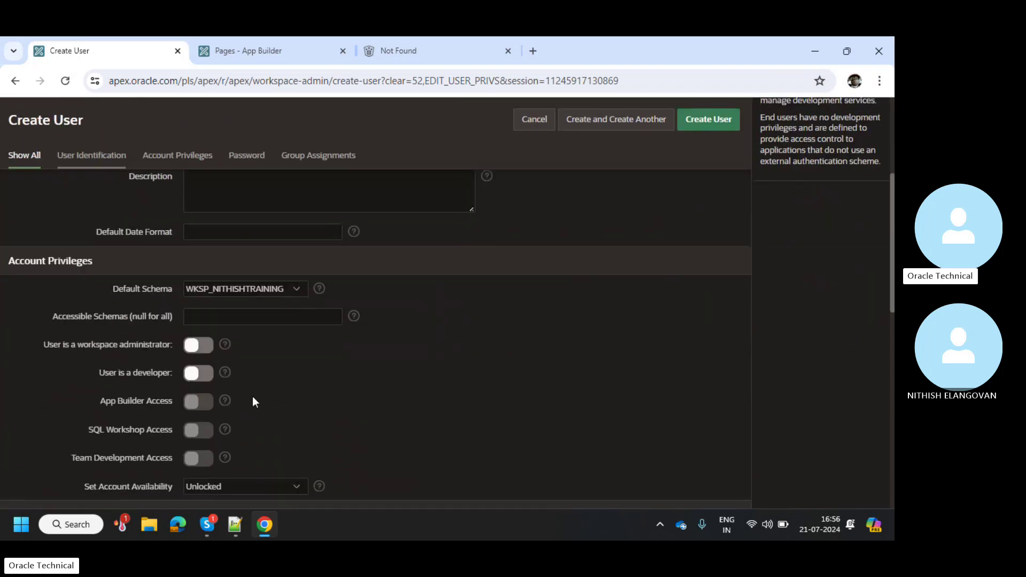
scroll(253, 396, "down", 3)
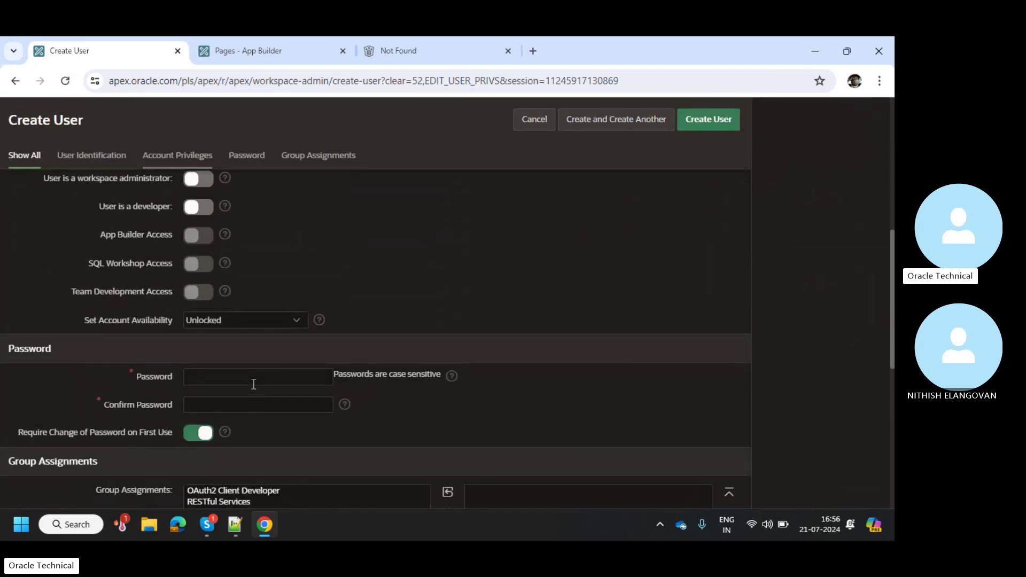
left_click(254, 384)
type("****")
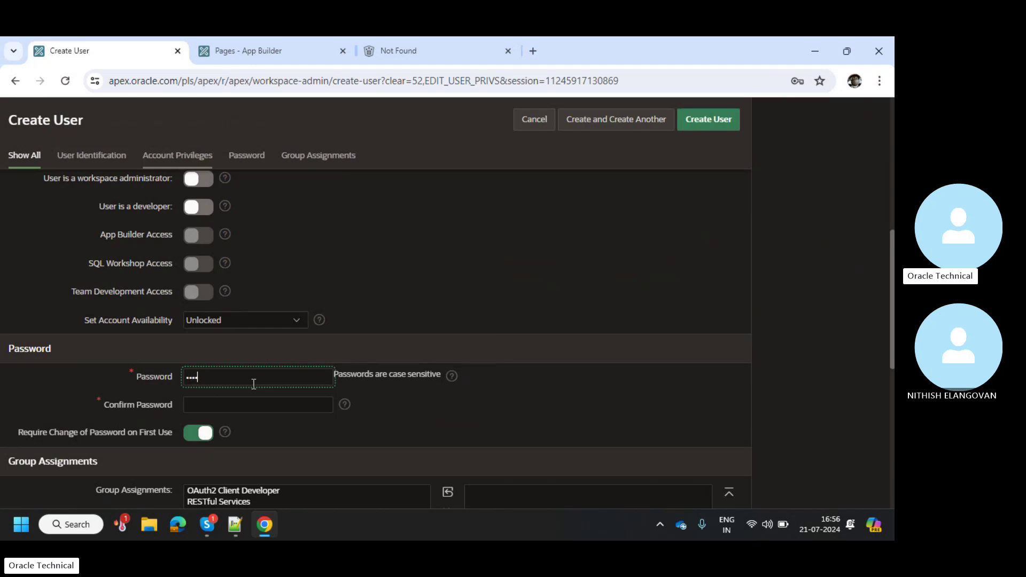
type("******")
key("Tab")
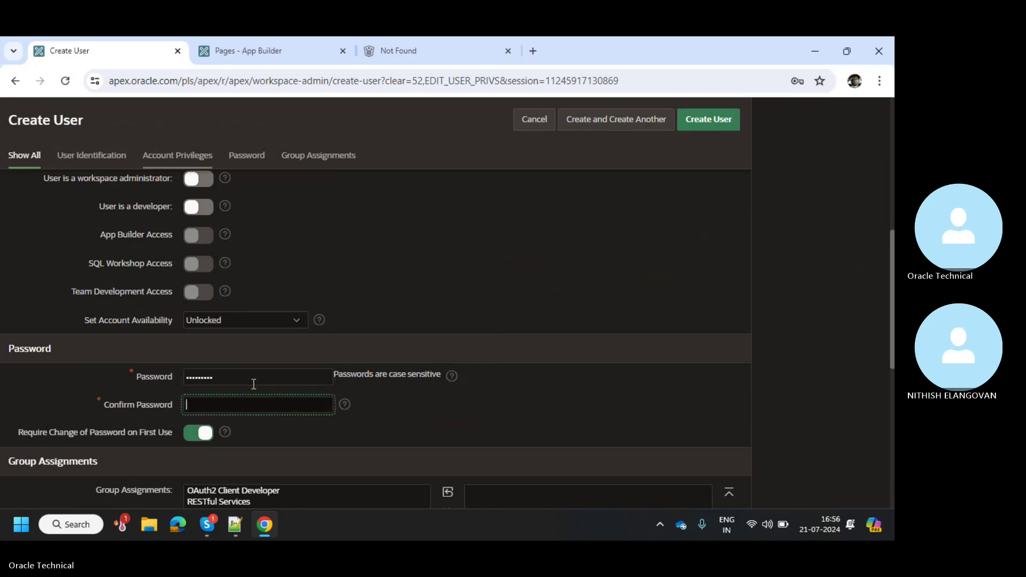
type("**********")
scroll(255, 385, "down", 2)
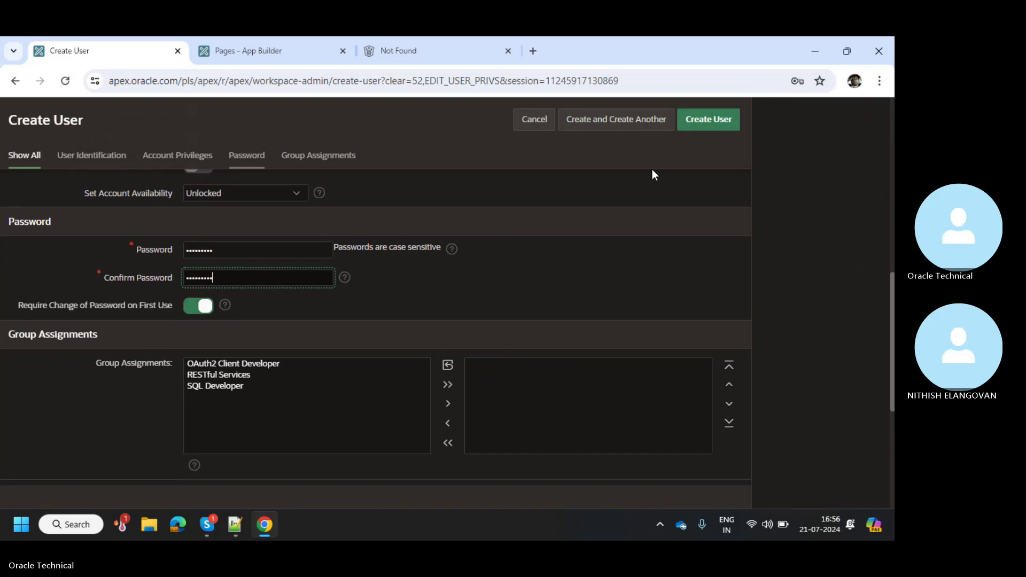
left_click(704, 132)
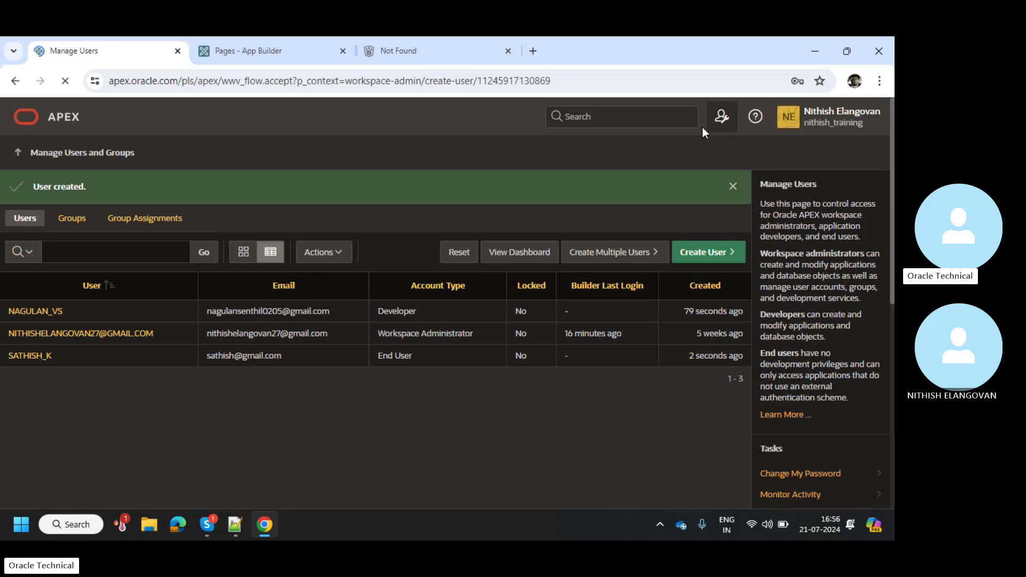
double_click(395, 355)
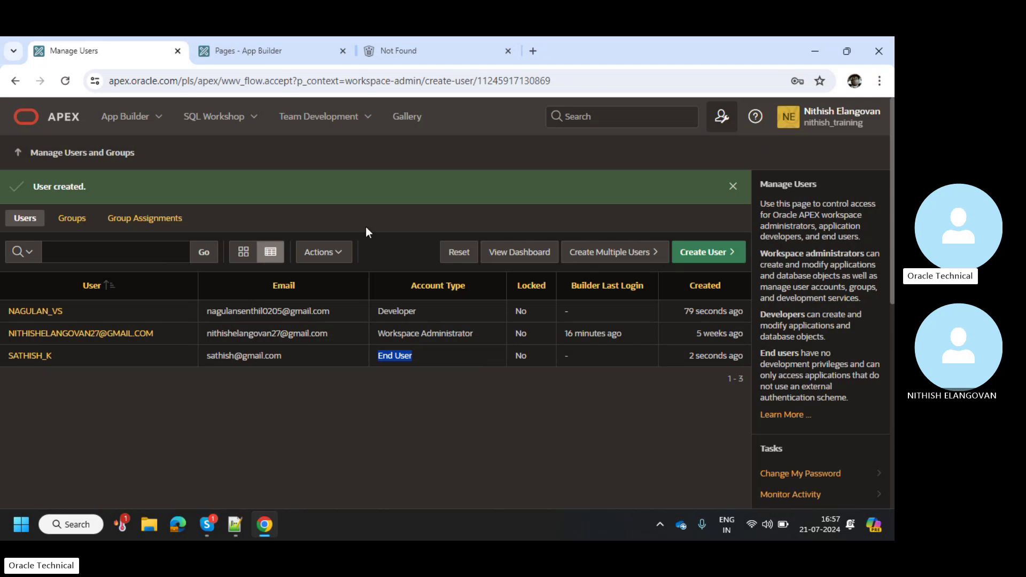
Go back through Manage Users and resubmit the earlier form, triggering a username-already-exists error
left_click(18, 83)
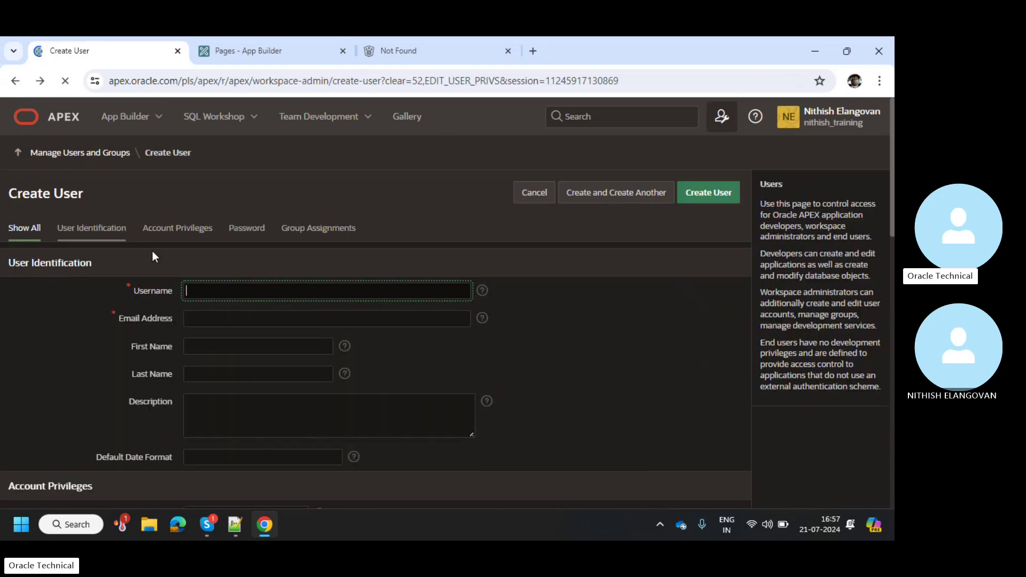
left_click(46, 157)
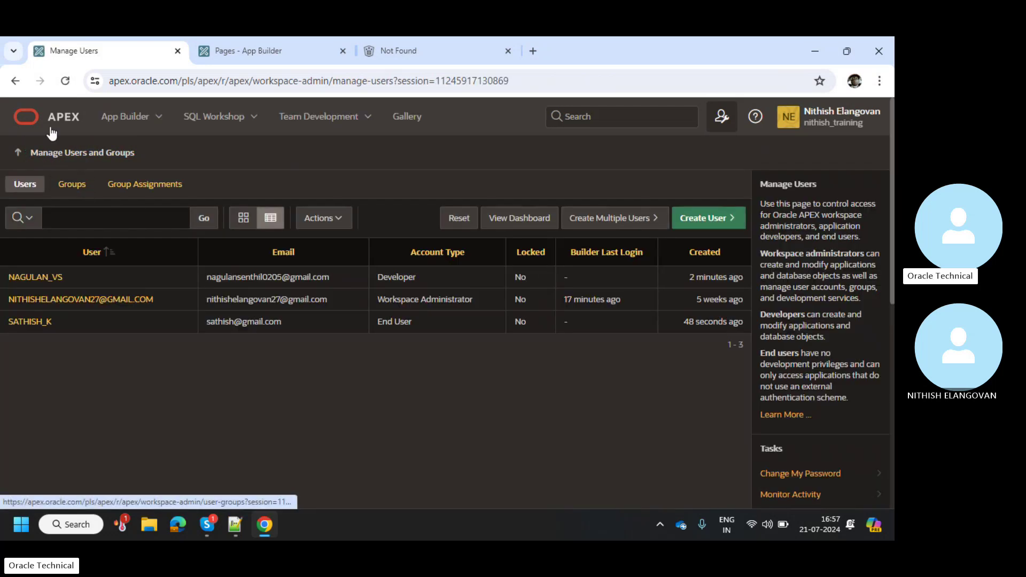
left_click(15, 81)
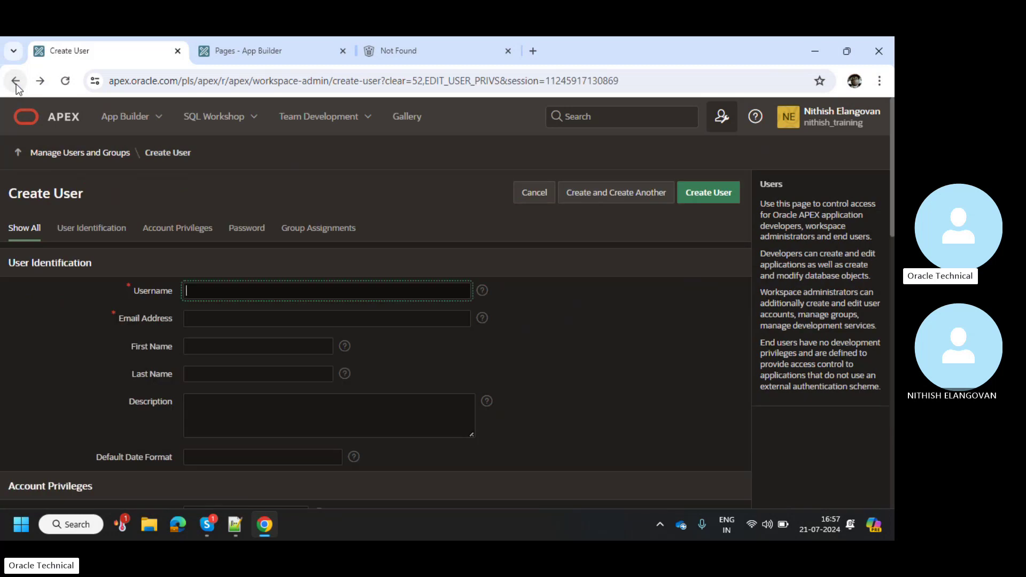
left_click(17, 84)
left_click(64, 85)
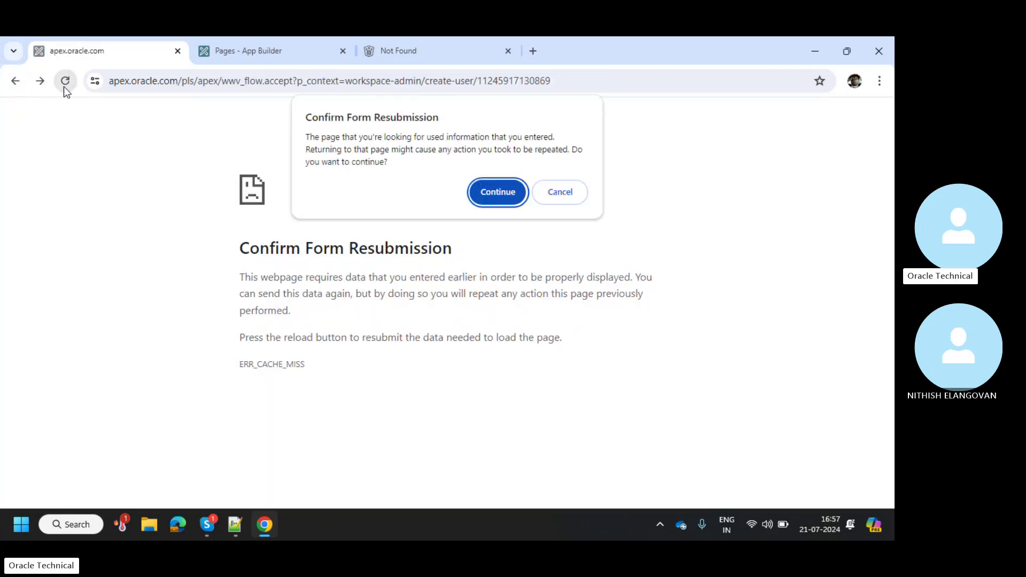
left_click(478, 193)
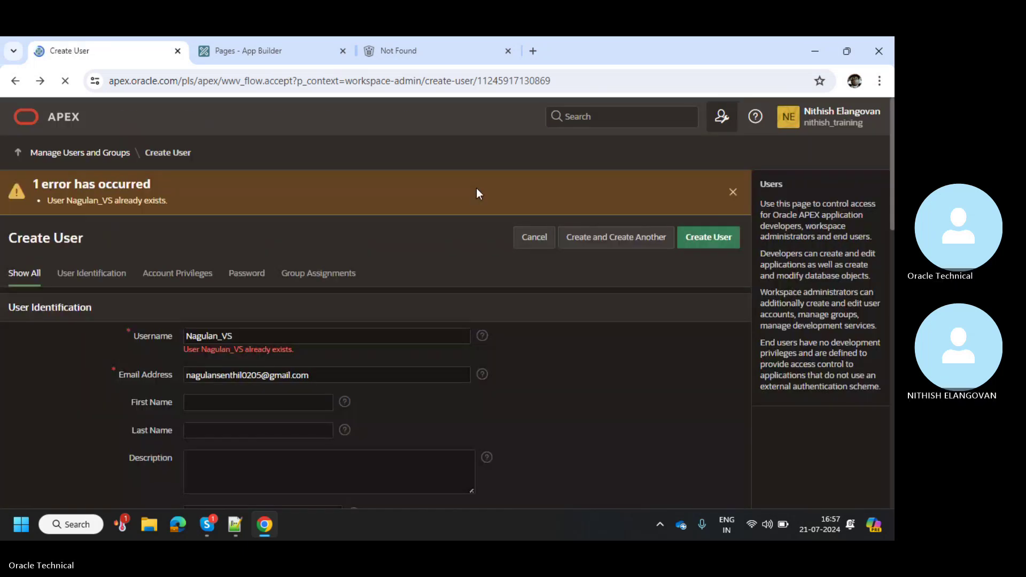
left_click(62, 120)
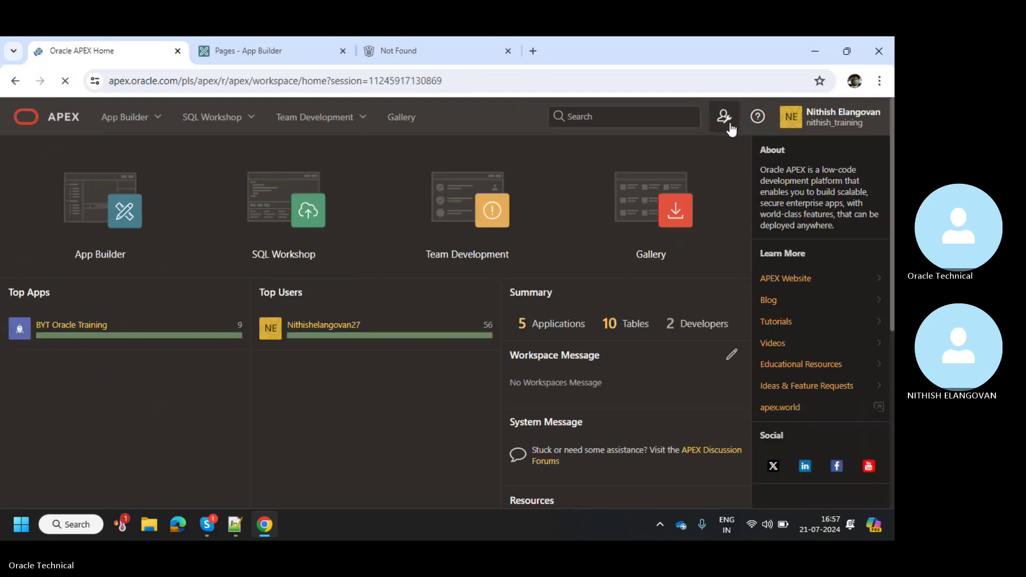
Go from the APEX home through Administration to the workspace's Manage Service page
left_click(732, 127)
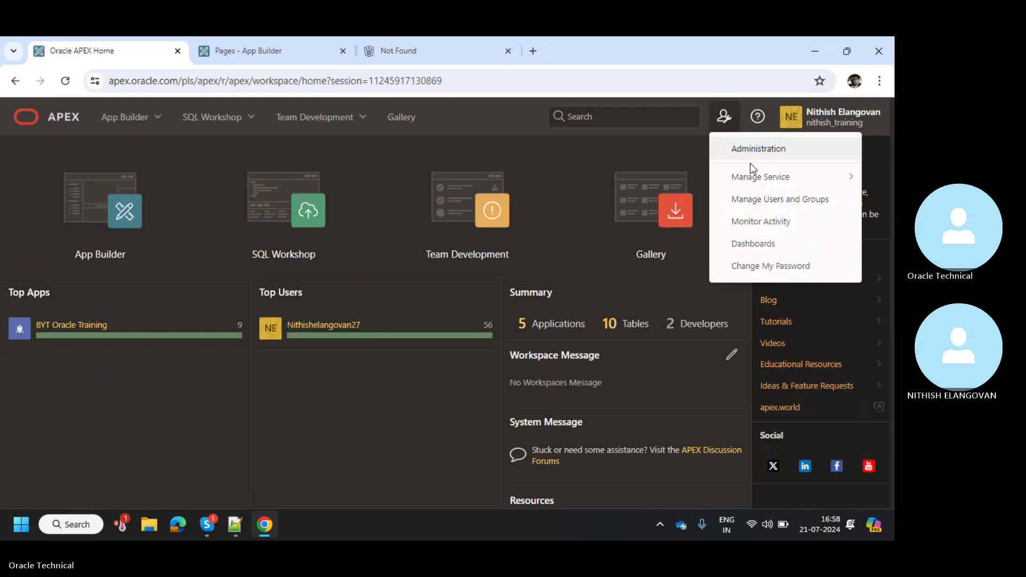
left_click(752, 152)
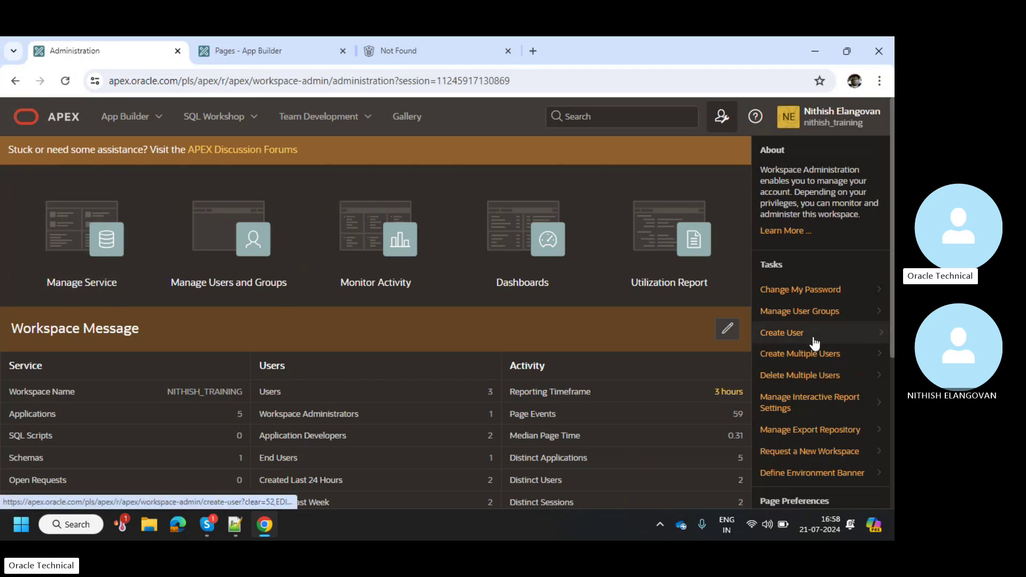
left_click(62, 266)
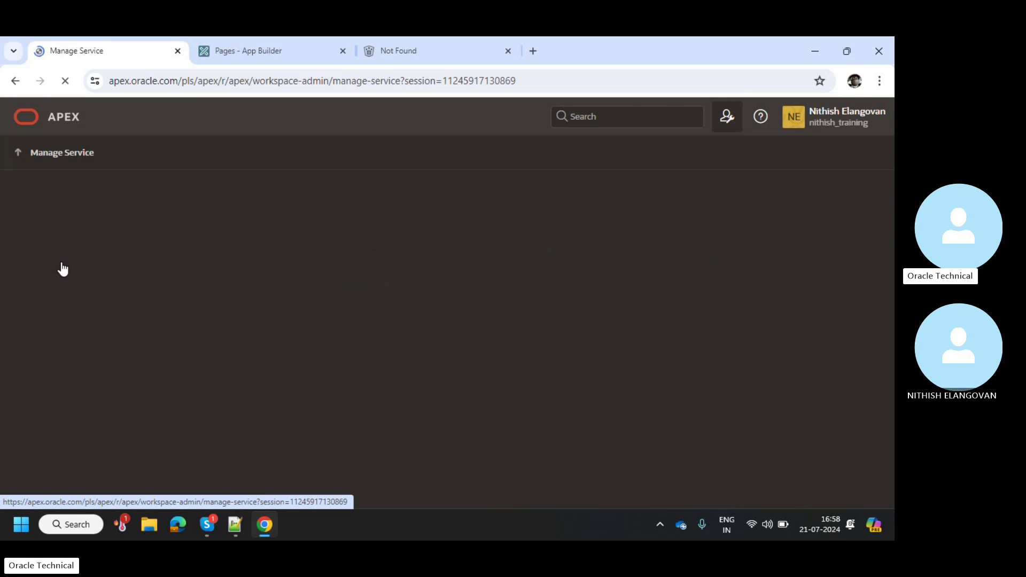
scroll(246, 341, "down", 1)
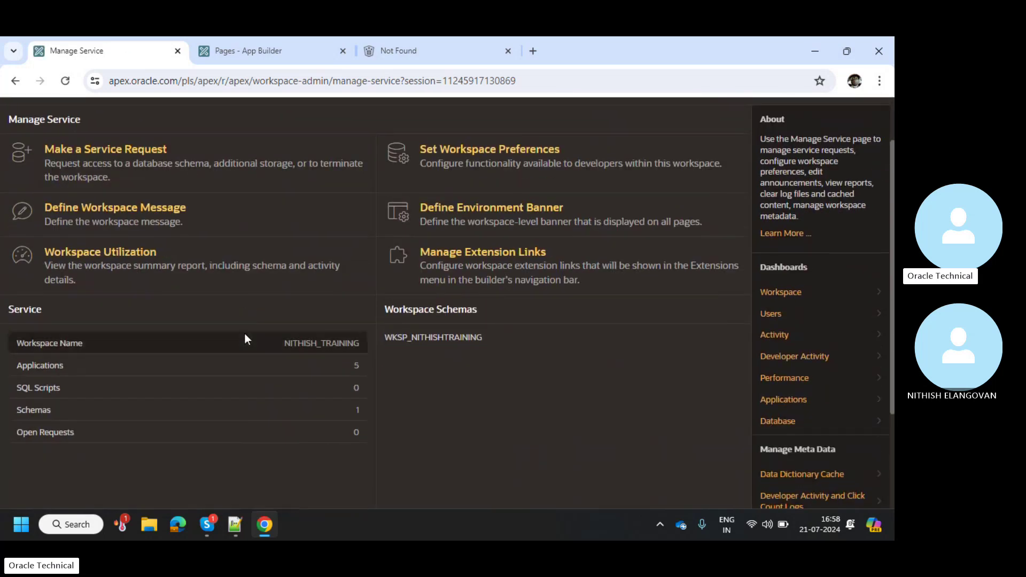
scroll(245, 336, "up", 1)
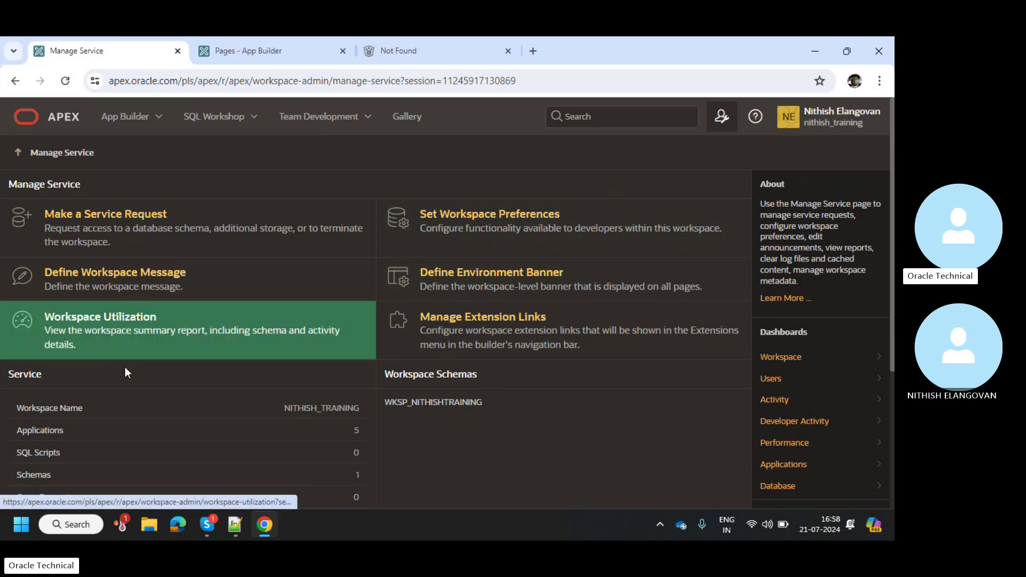
scroll(124, 366, "down", 1)
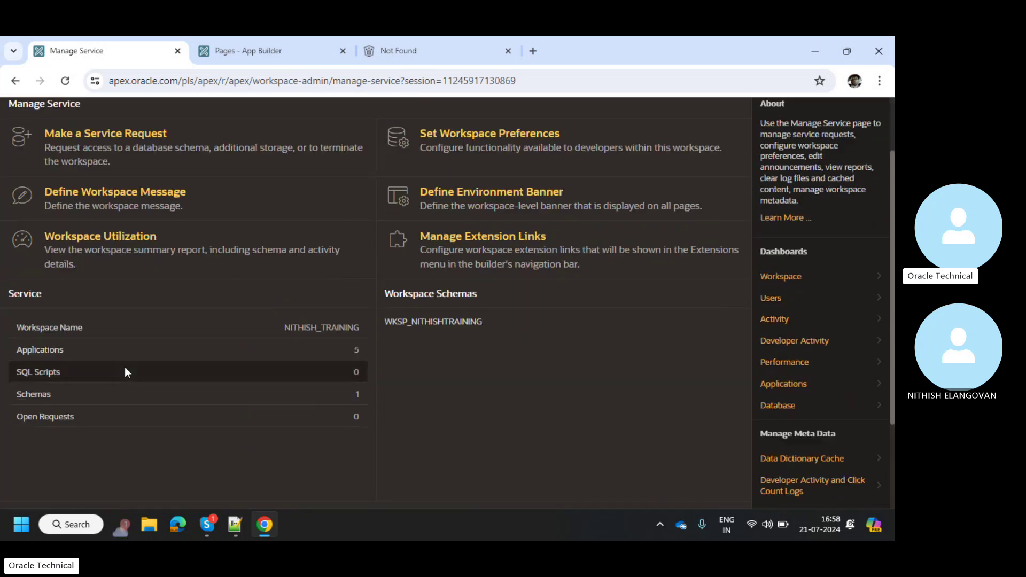
double_click(459, 321)
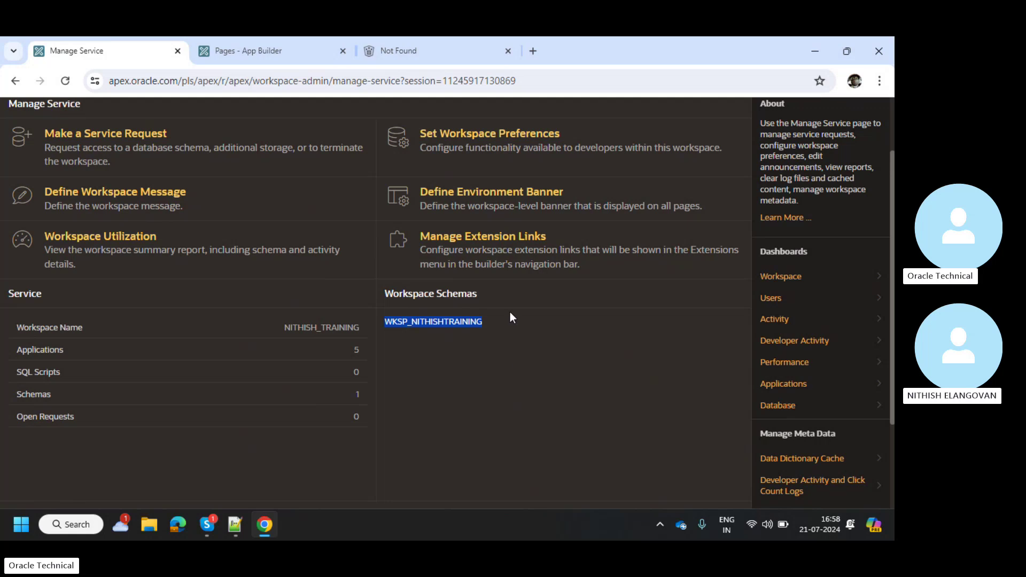
scroll(509, 312, "up", 1)
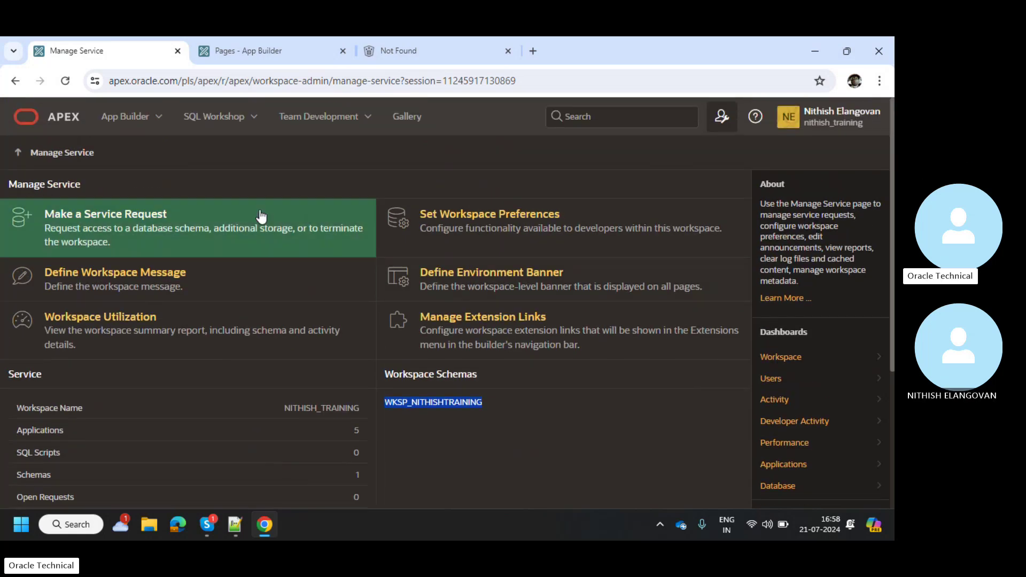
Return to Manage Users, listing the Developer, Workspace Administrator and End User accounts
left_click(16, 82)
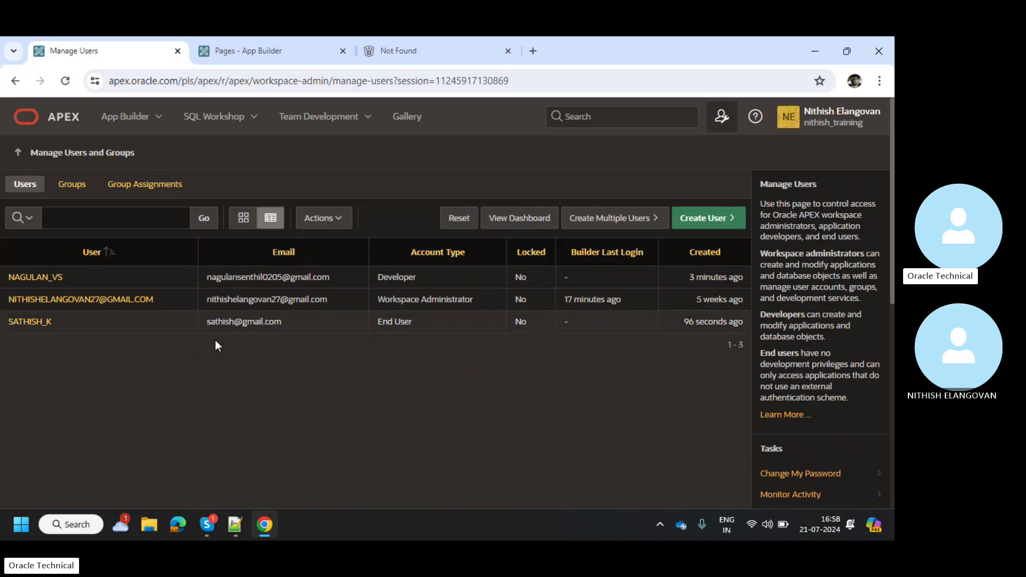
Check the Monitor Activity 'By Developer' application changes report, then return to the reports list
left_click(15, 80)
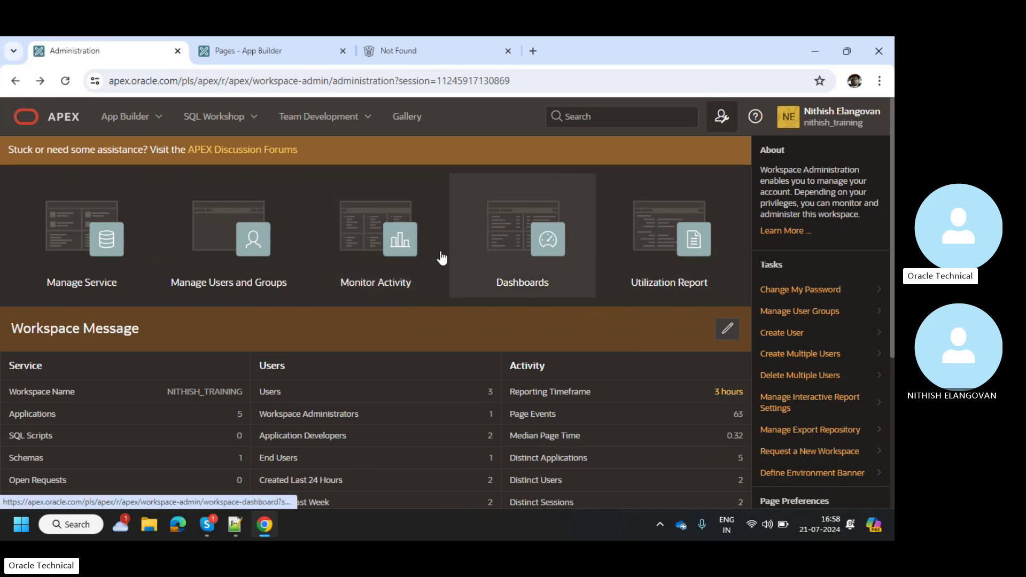
left_click(361, 237)
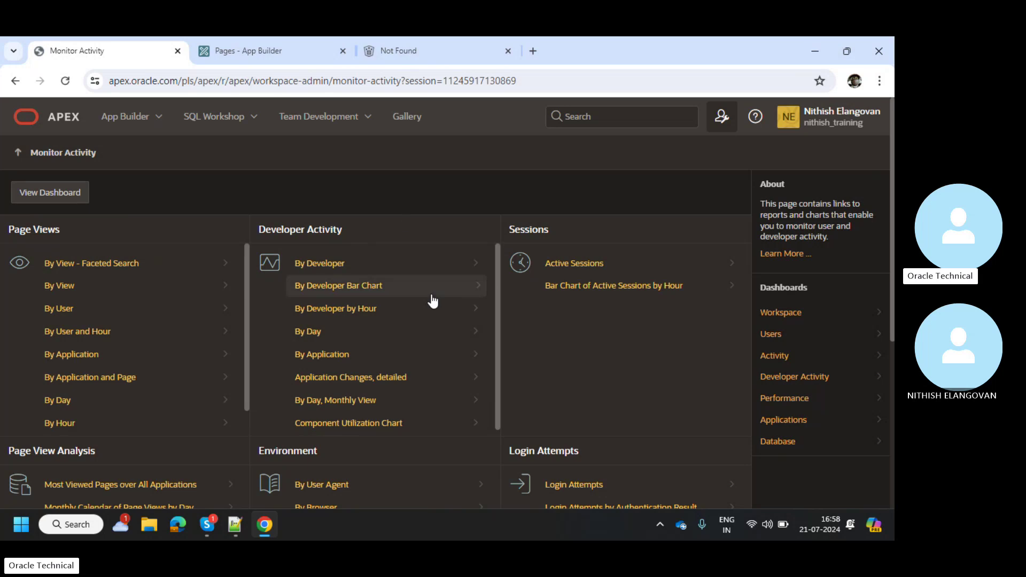
left_click(432, 262)
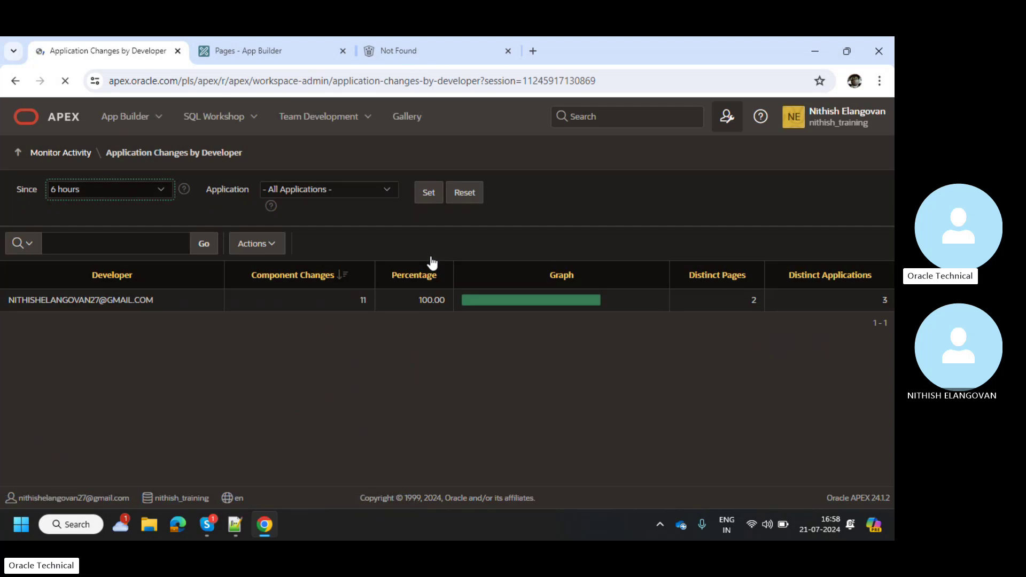
triple_click(91, 307)
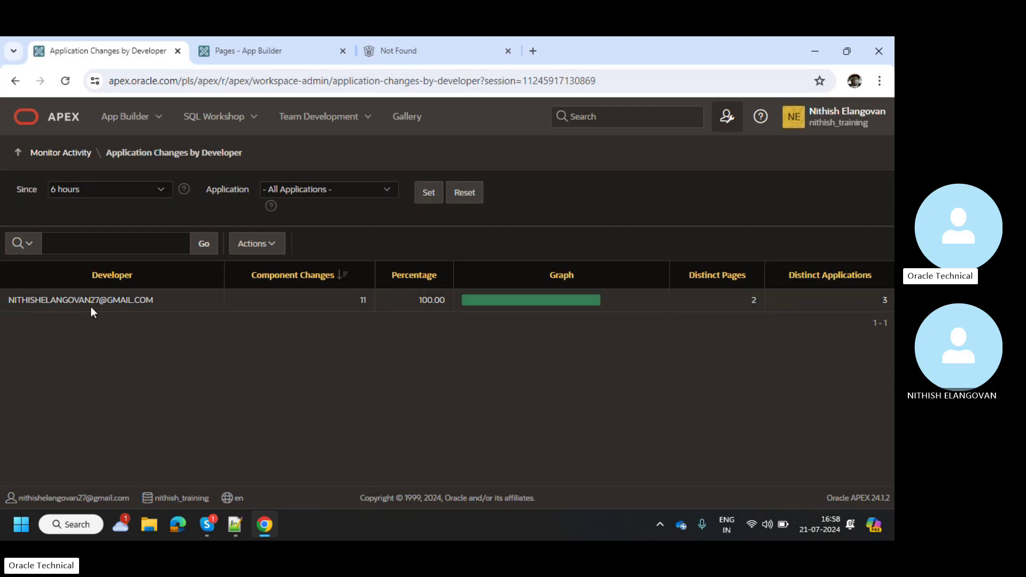
left_click(471, 311)
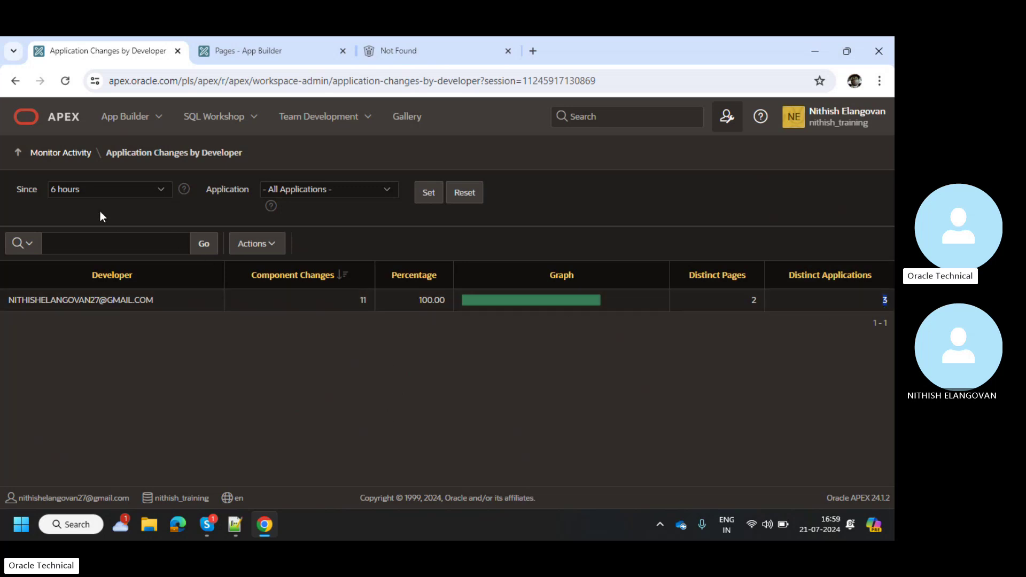
left_click(18, 82)
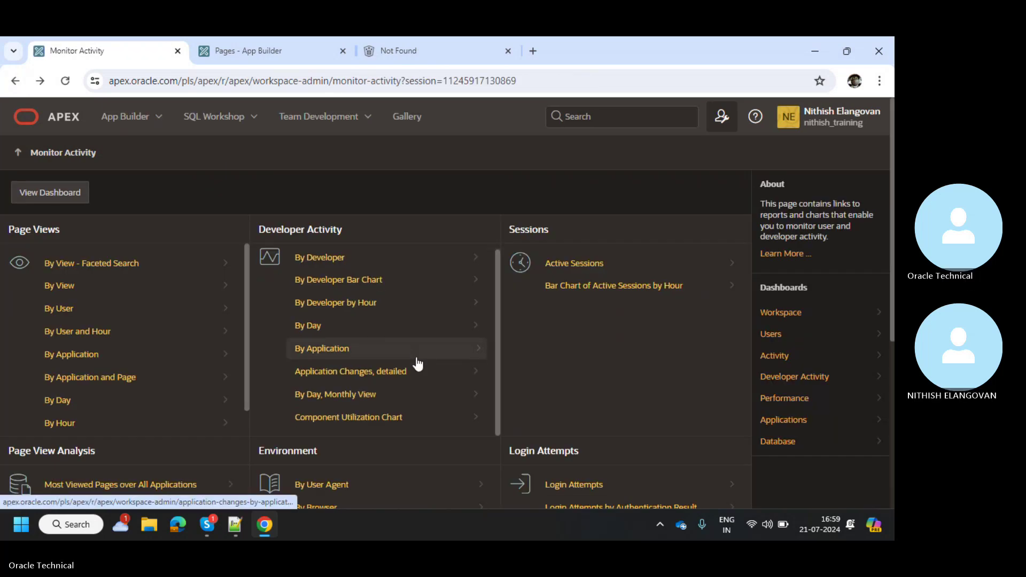
scroll(418, 364, "down", 2)
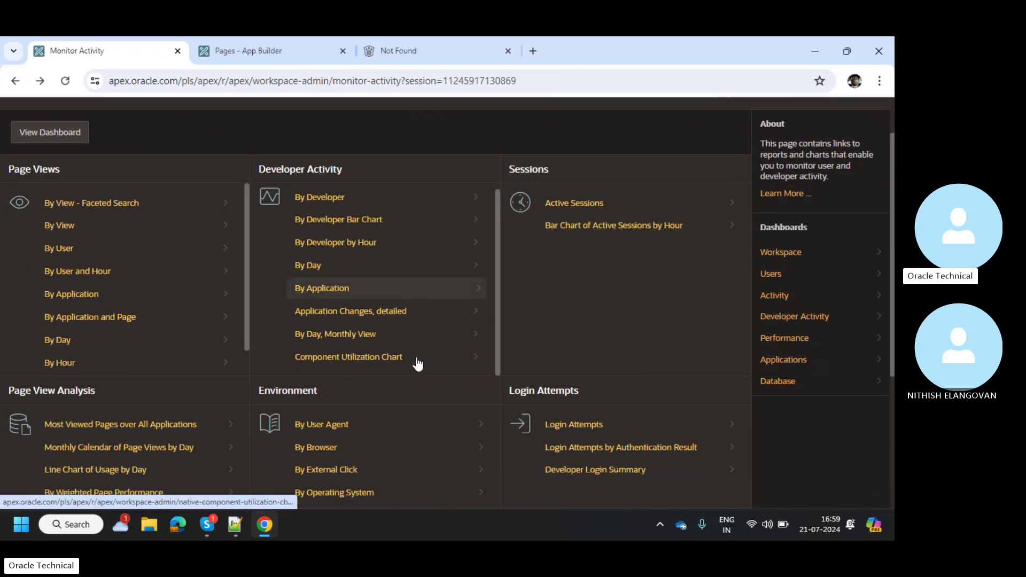
left_click(591, 424)
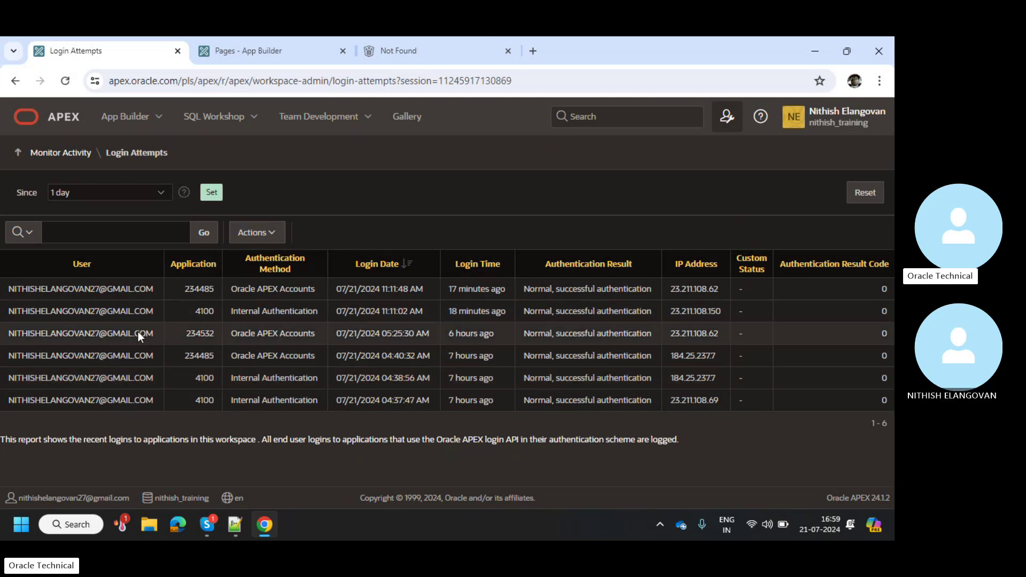
left_click(18, 86)
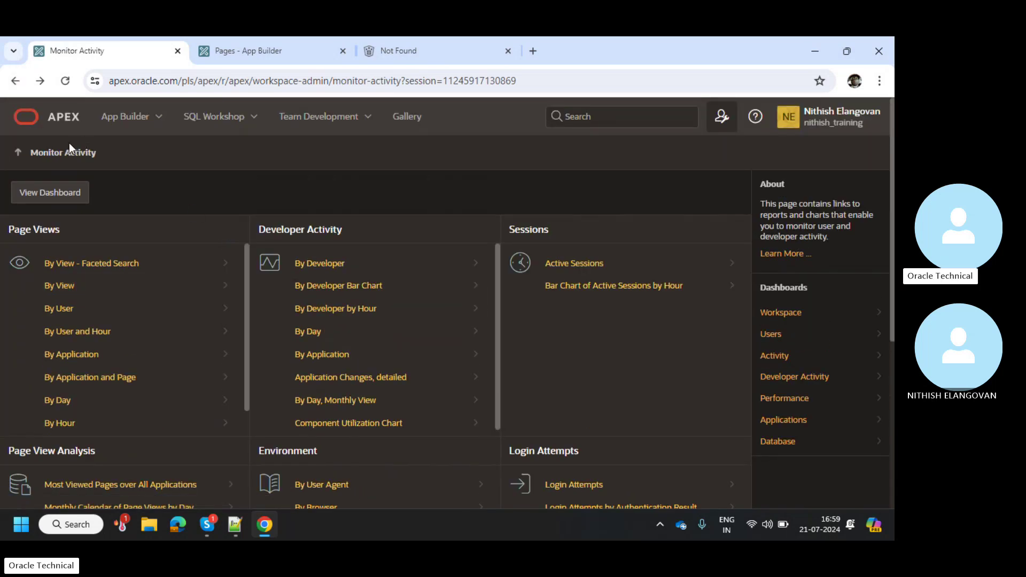
Open App Builder from the workspace home to list the five applications, including BYT Oracle Training
left_click(65, 122)
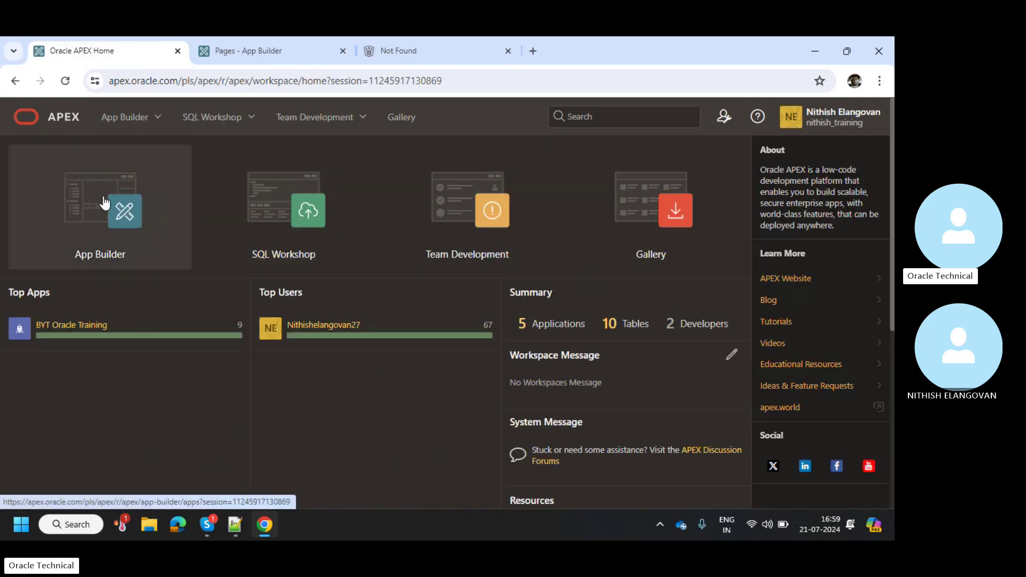
left_click(104, 203)
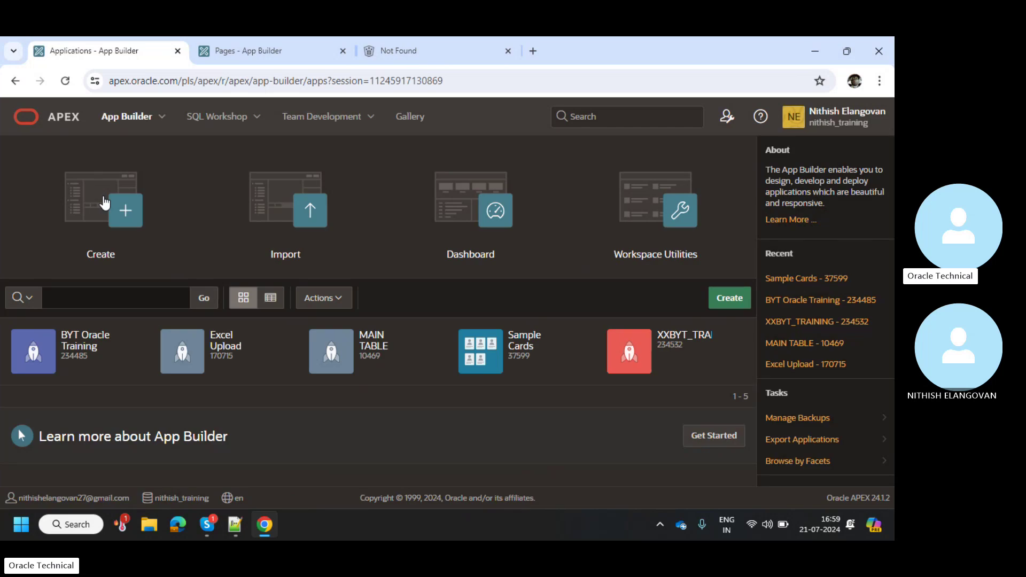
right_click(352, 316)
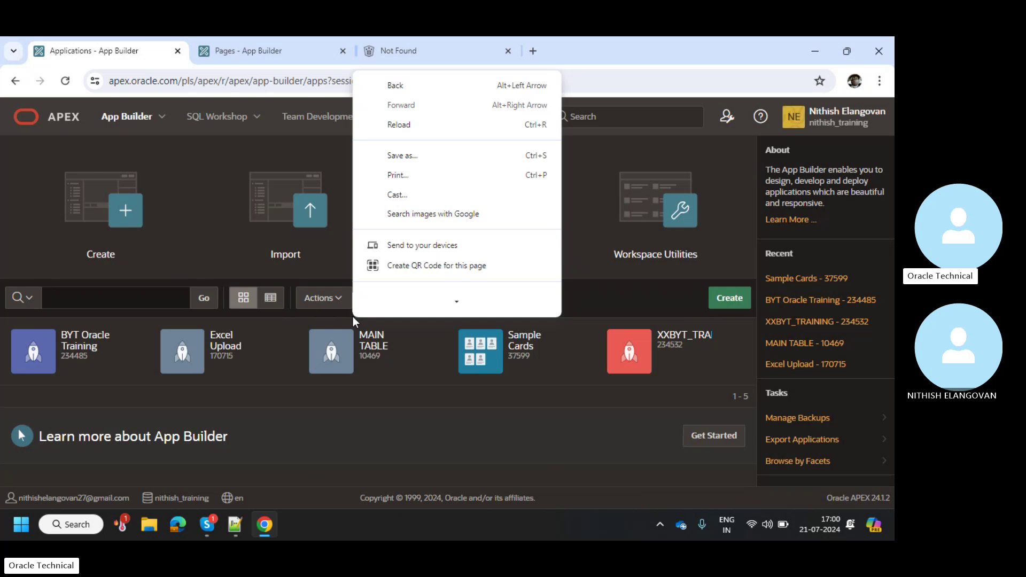
left_click(236, 524)
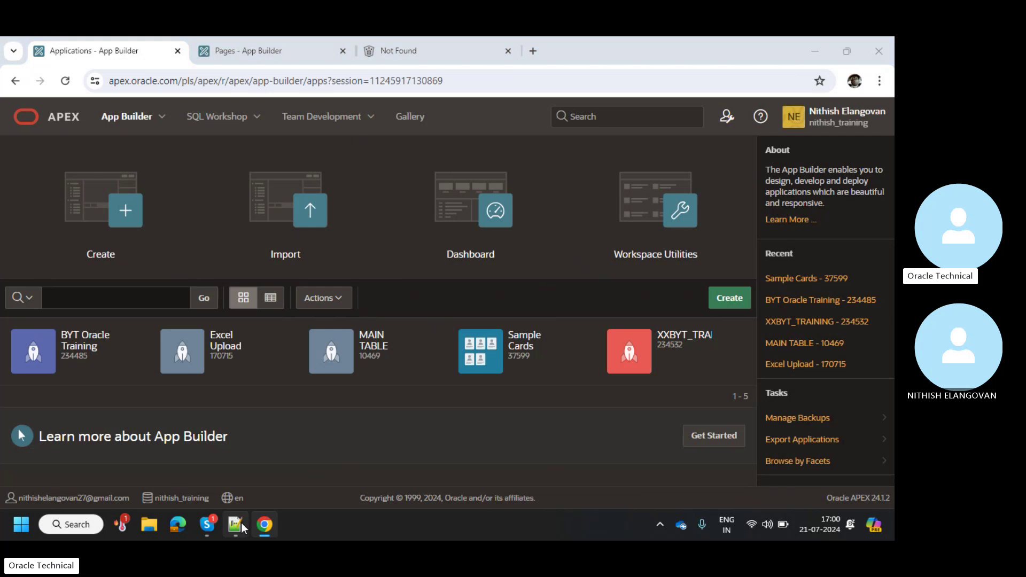
Add APP_USER and its &APP_USER. substitution form beneath the user list
key("Return")
key("Return")
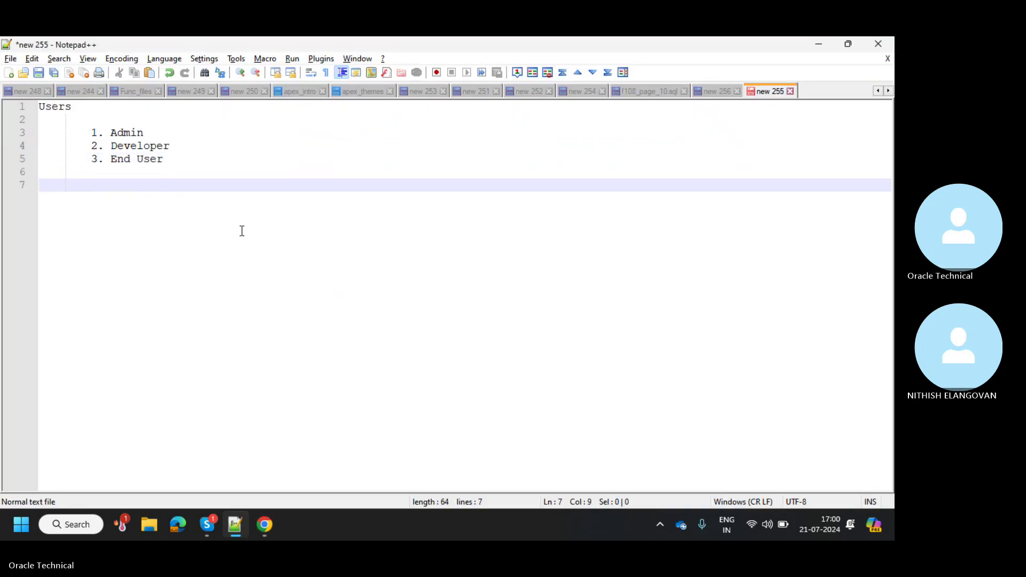
type("APP_USER")
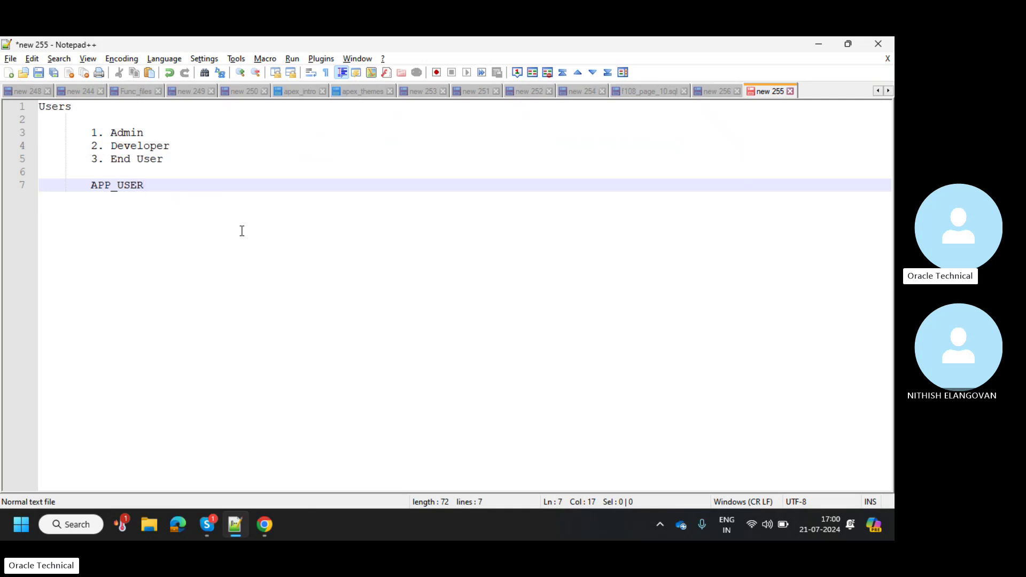
key("Return")
key("Return")
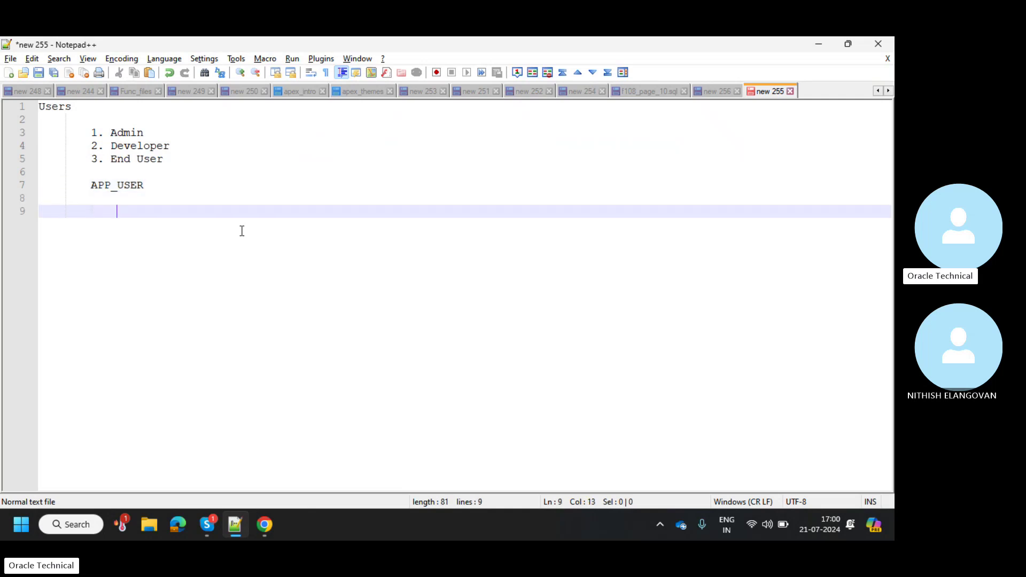
type("&")
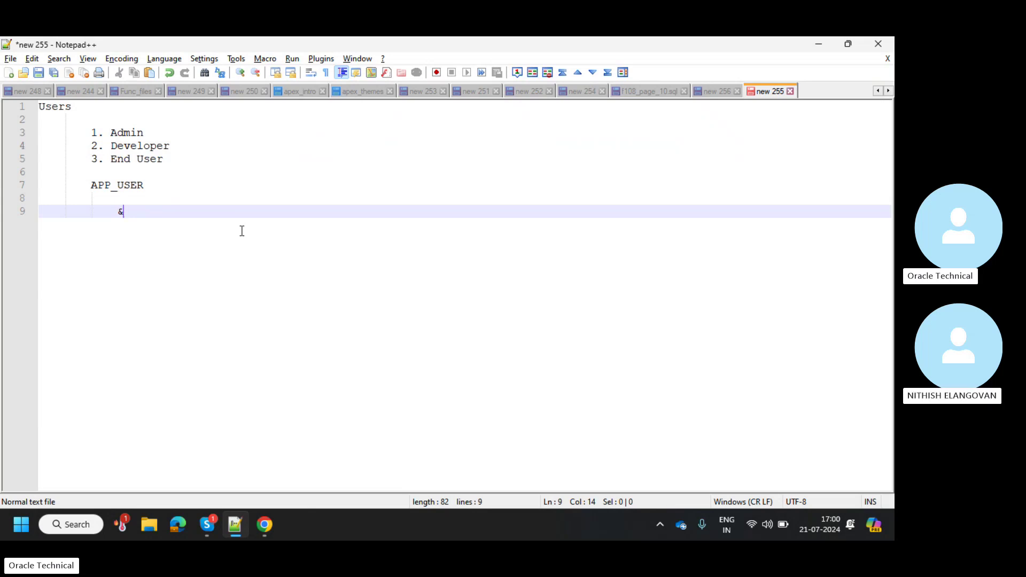
type("APP_US")
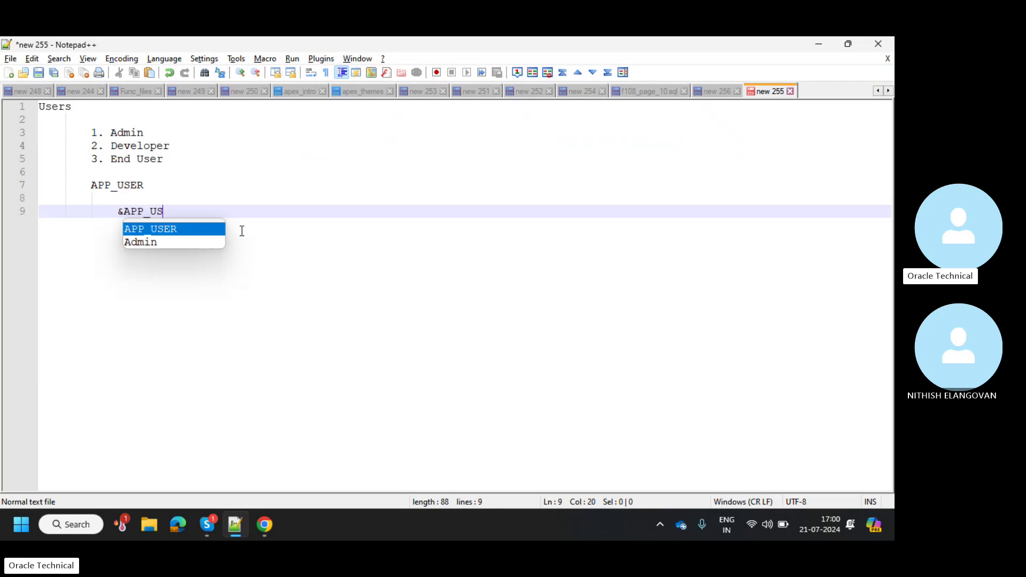
type("ER")
key("Escape")
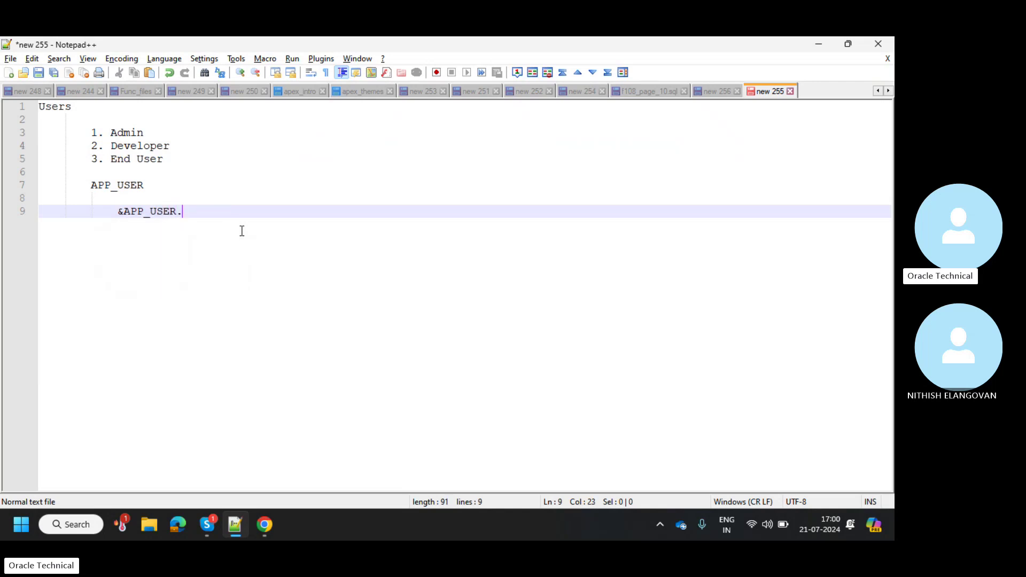
left_click_drag(120, 211, 188, 211)
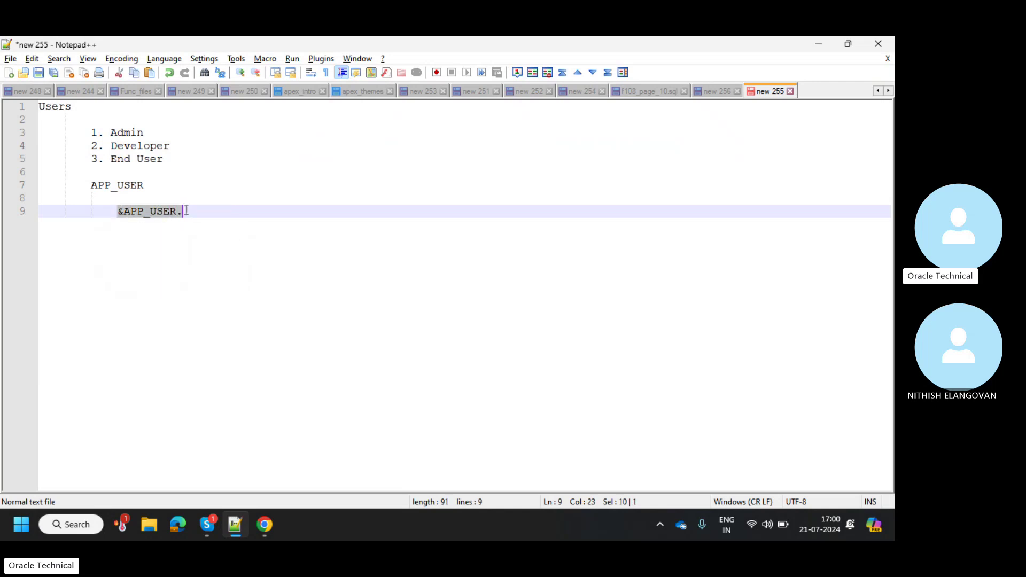
left_click(198, 213)
Add the :APP_USER and v(APP_USER) reference forms on their own lines
key("Return")
key("Return")
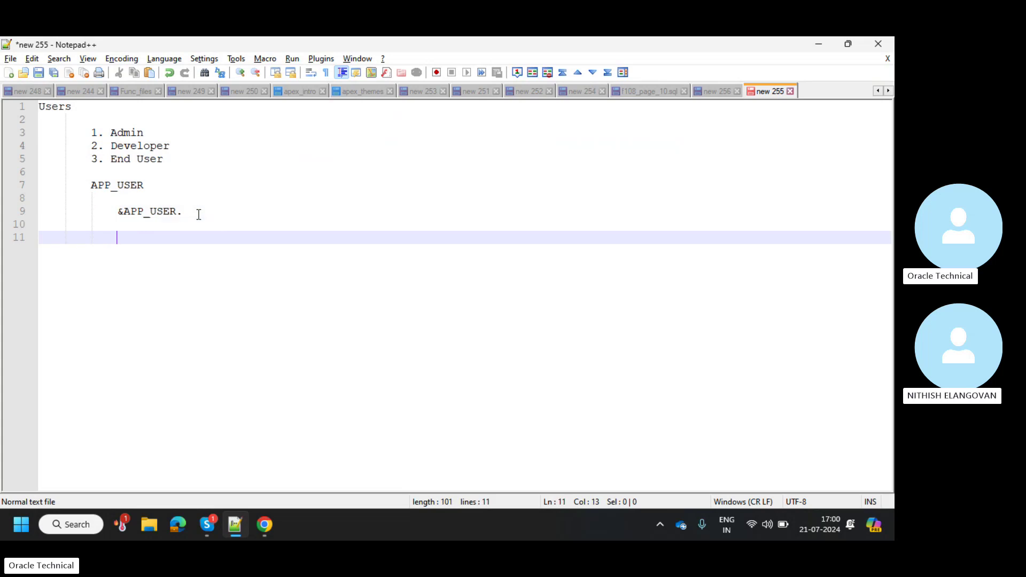
type(":")
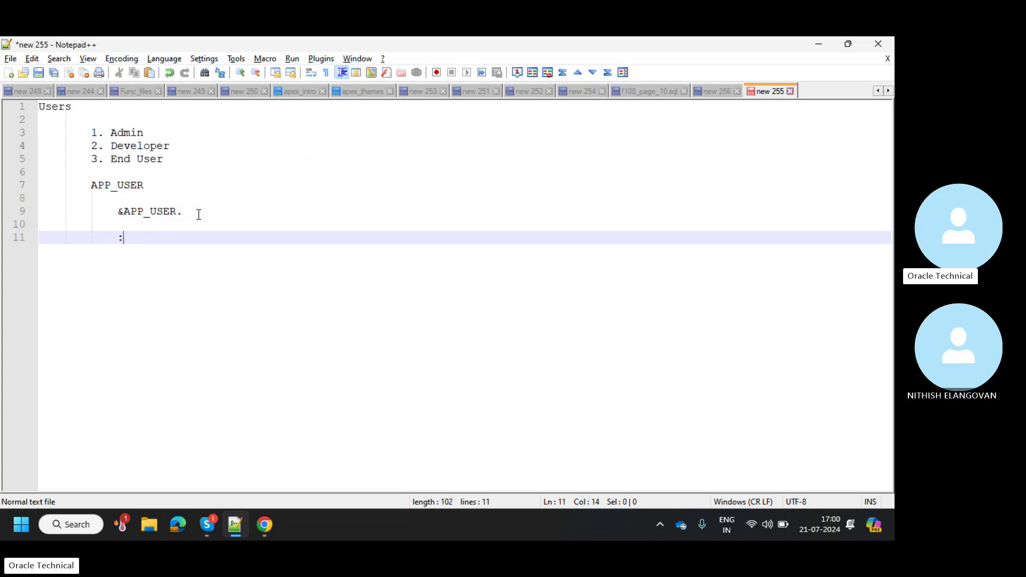
type("APP_USER")
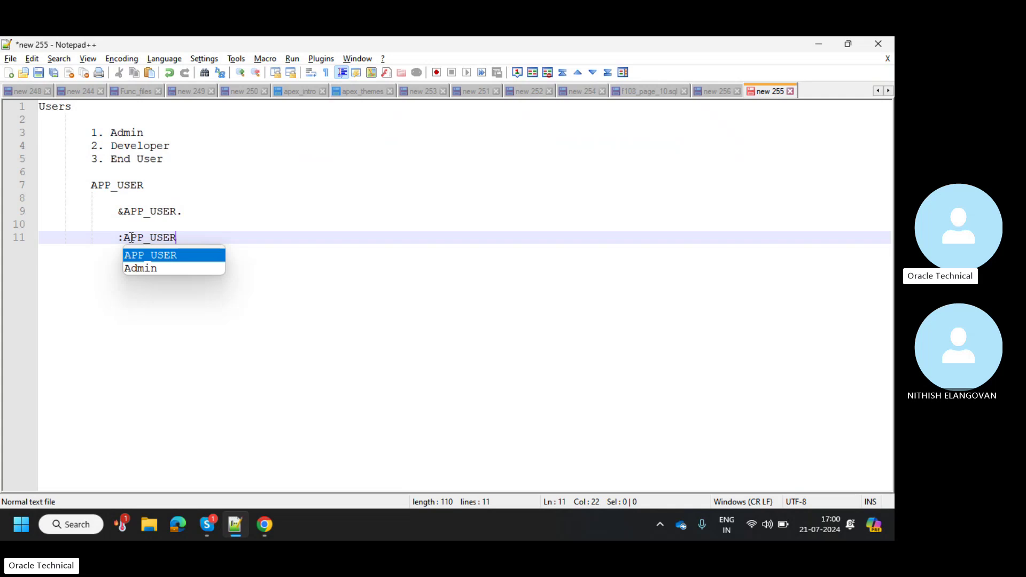
left_click(170, 237)
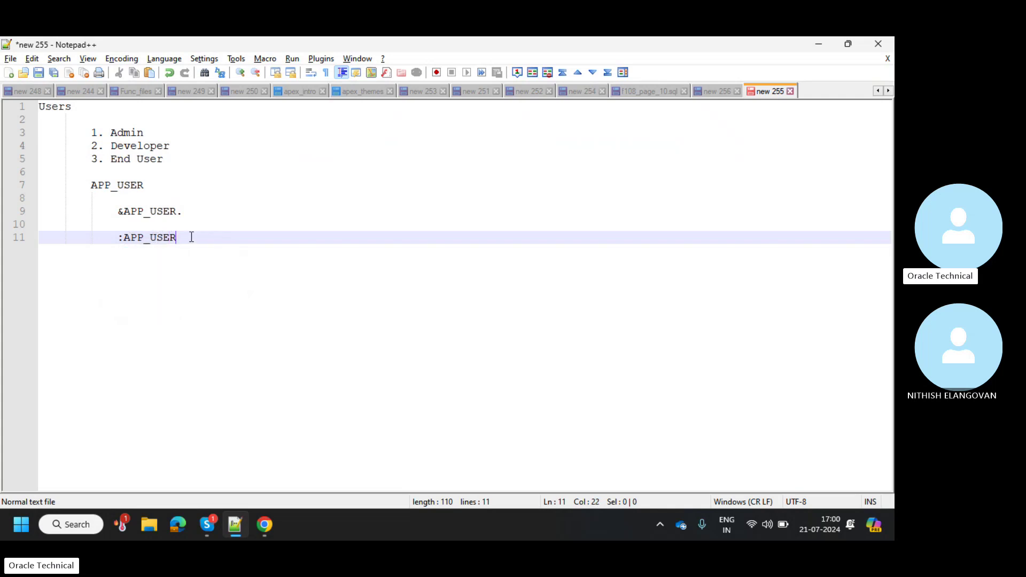
key("Return")
key("Return")
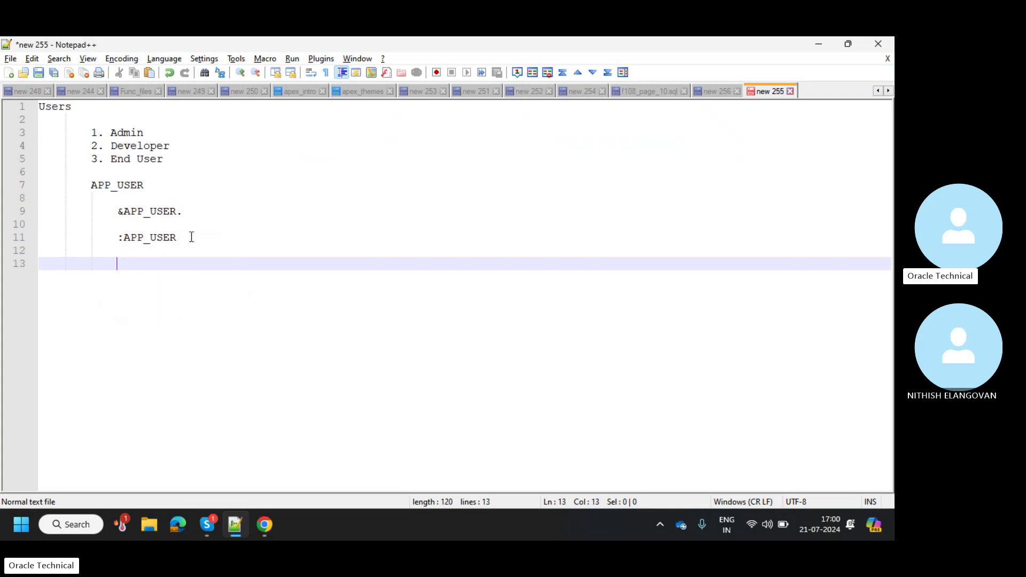
type("v()")
key("Left")
type("APP_U")
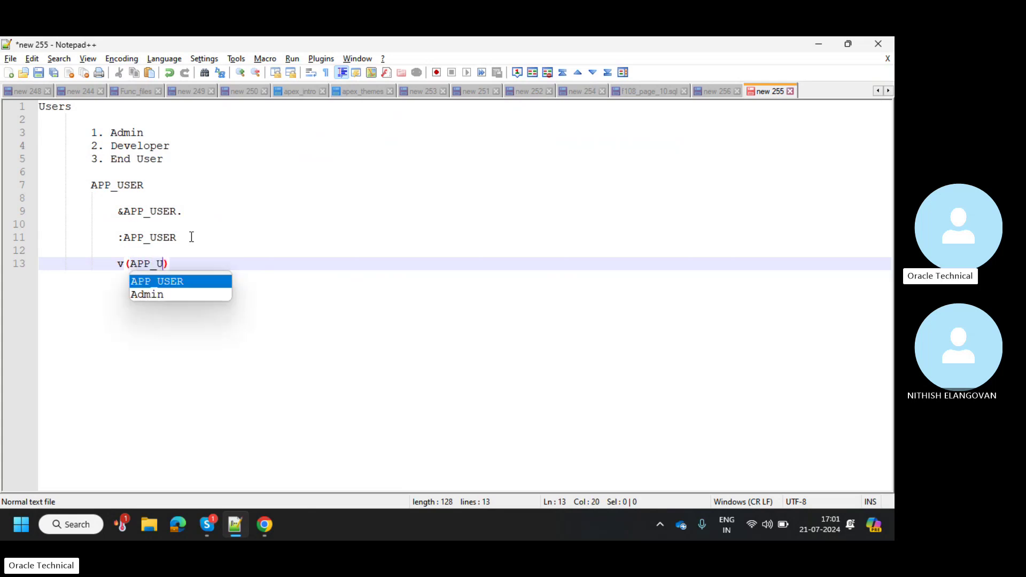
type("SER")
key("Right")
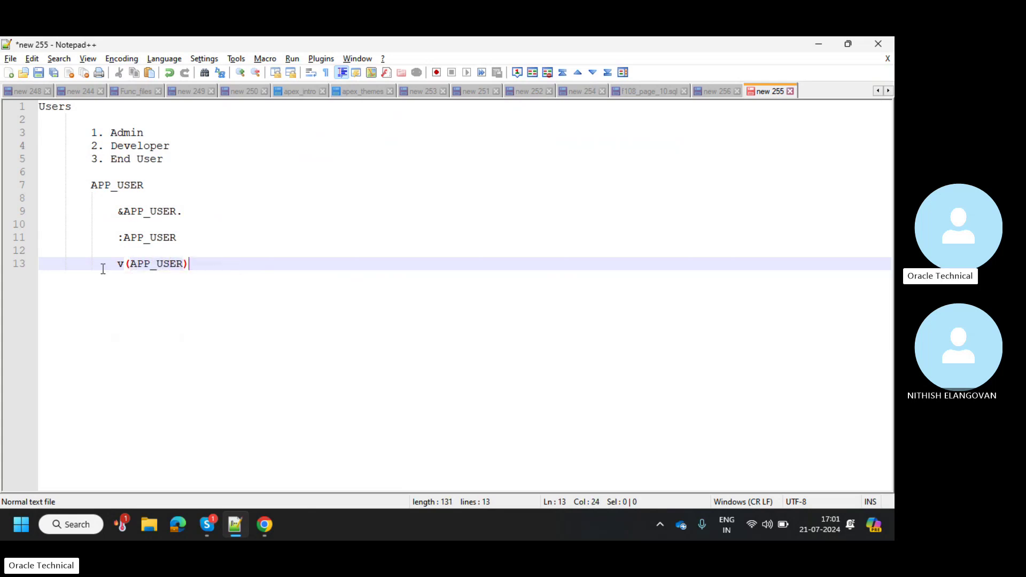
Highlight every occurrence of APP_USER in the notes to compare the forms
left_click_drag(113, 264, 157, 264)
left_click(236, 252)
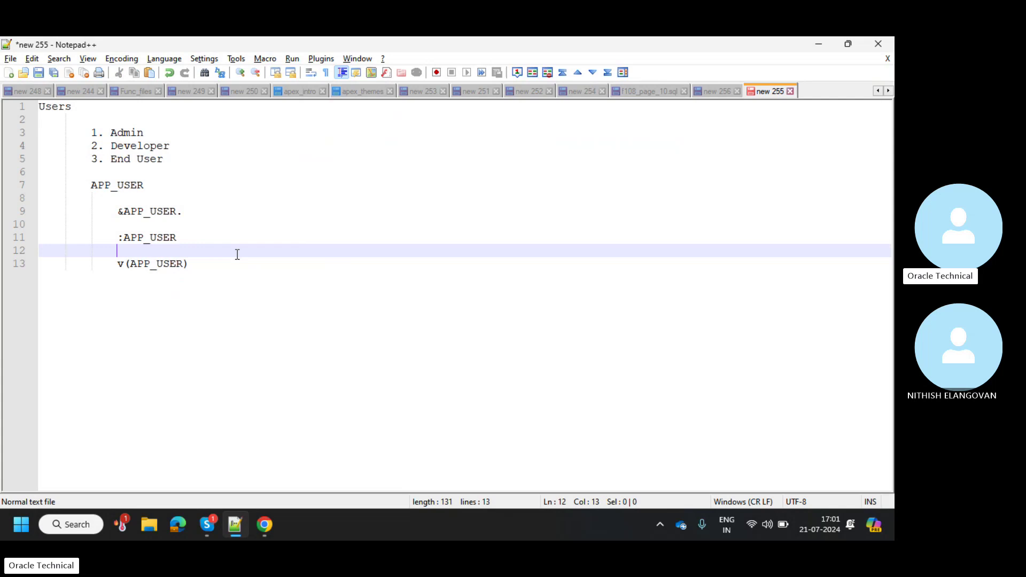
left_click(133, 211)
left_click(157, 224)
left_click(168, 237)
double_click(170, 237)
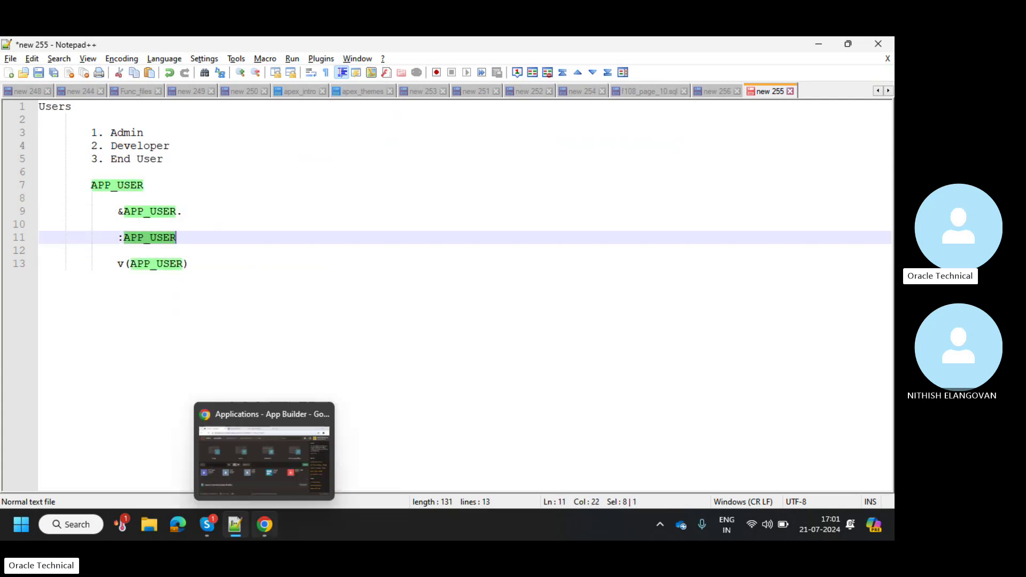
Open Page 1: Home of the BYT Oracle Training application in Page Designer
left_click(264, 524)
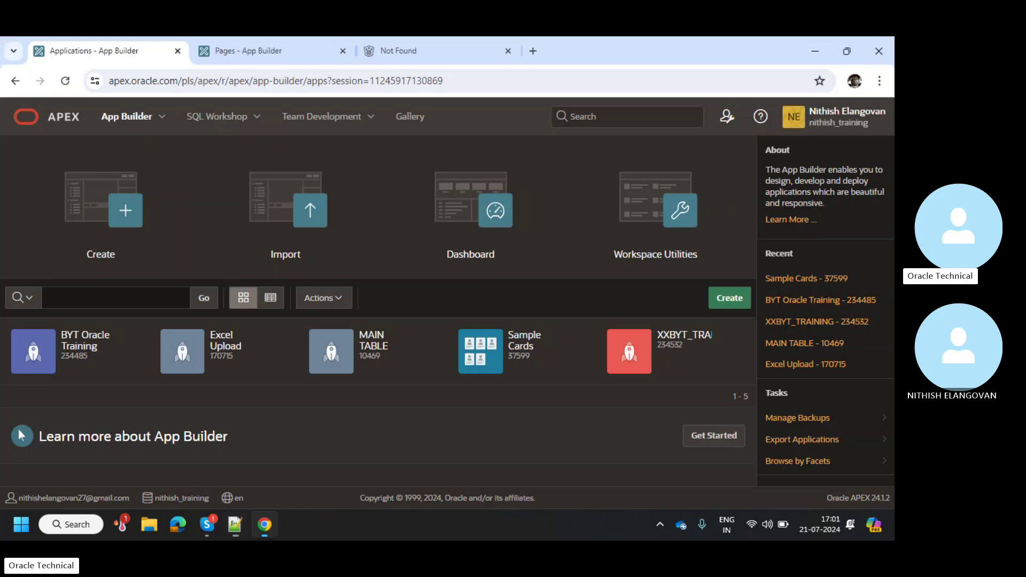
left_click(71, 340)
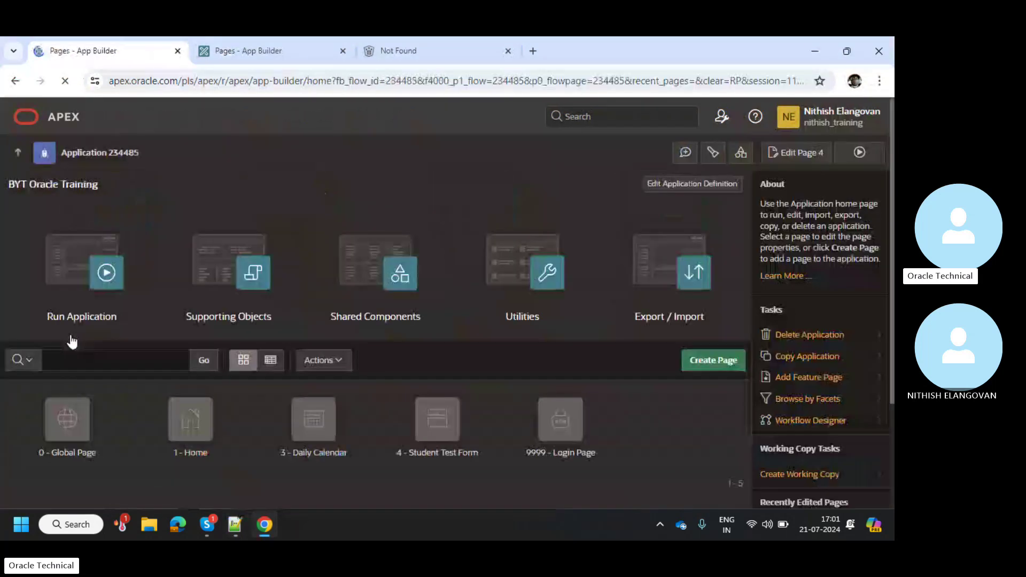
left_click(201, 438)
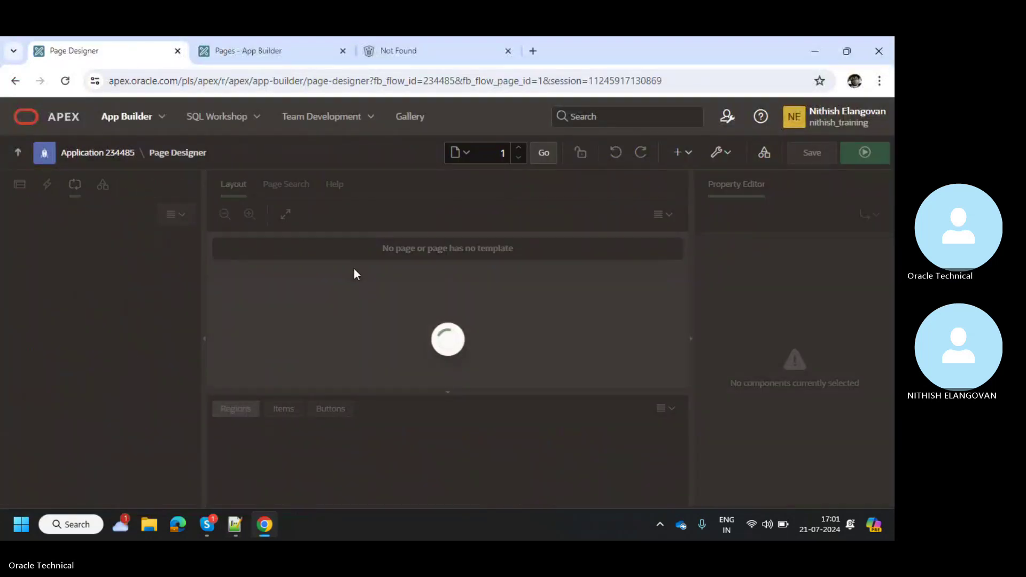
Close the Not Found and extra Pages tabs and select the BYT Oracle Training region
left_click(509, 50)
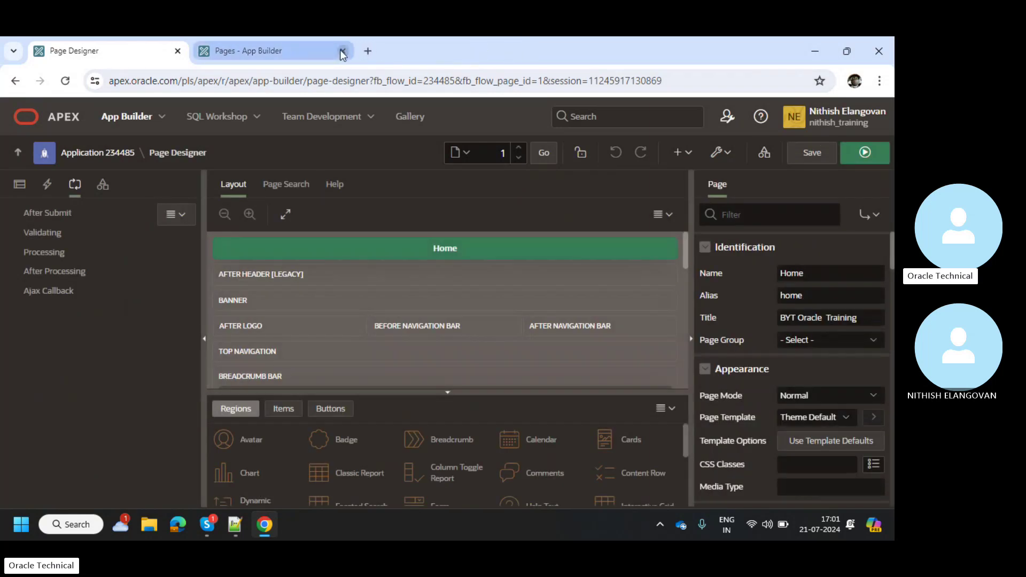
left_click(342, 50)
left_click(20, 184)
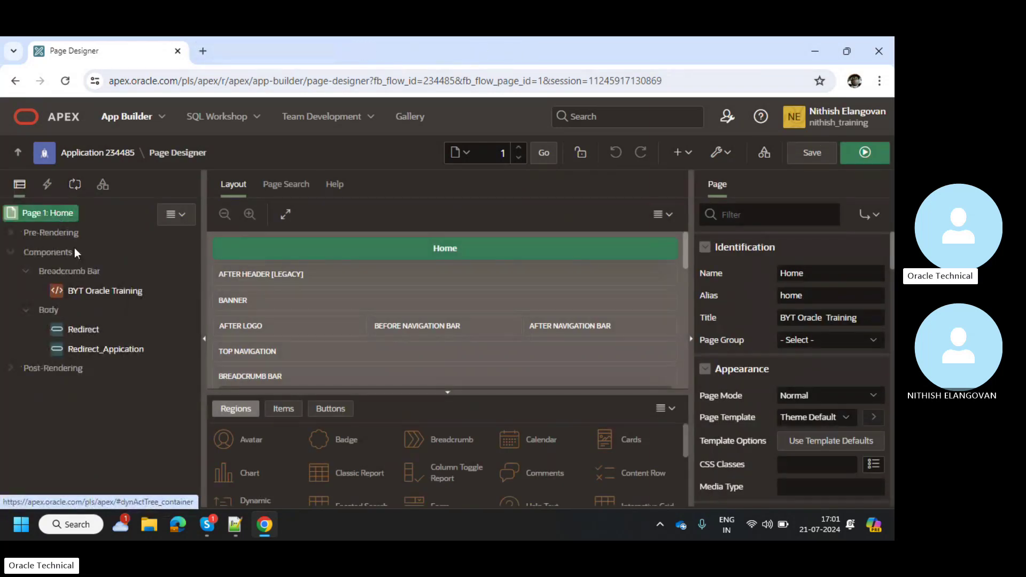
left_click(83, 289)
Duplicate the BYT Oracle Training region, retitle the copy 'Welcome &APP_USER.' and save the page
right_click(84, 289)
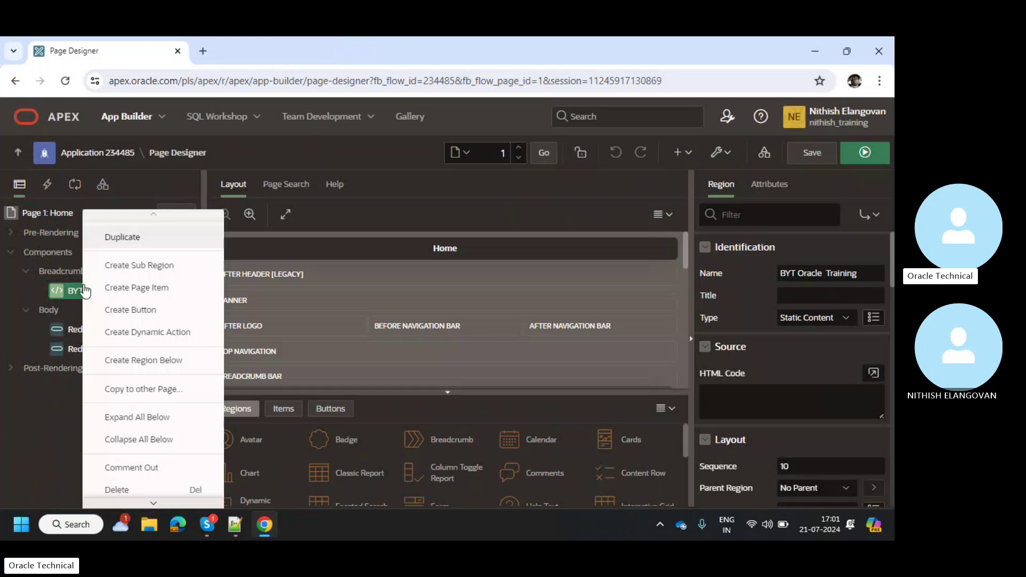
left_click(110, 243)
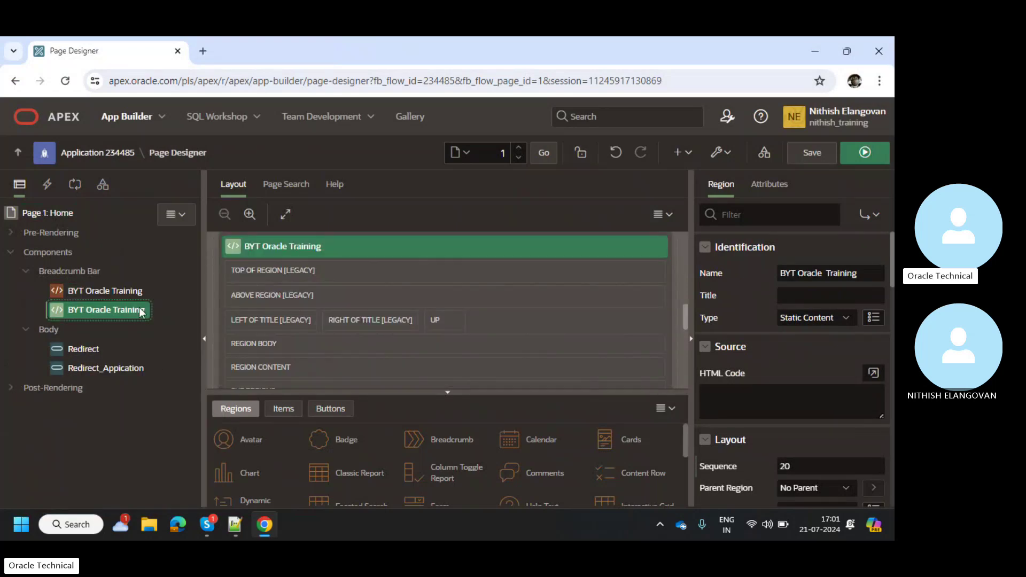
left_click(839, 298)
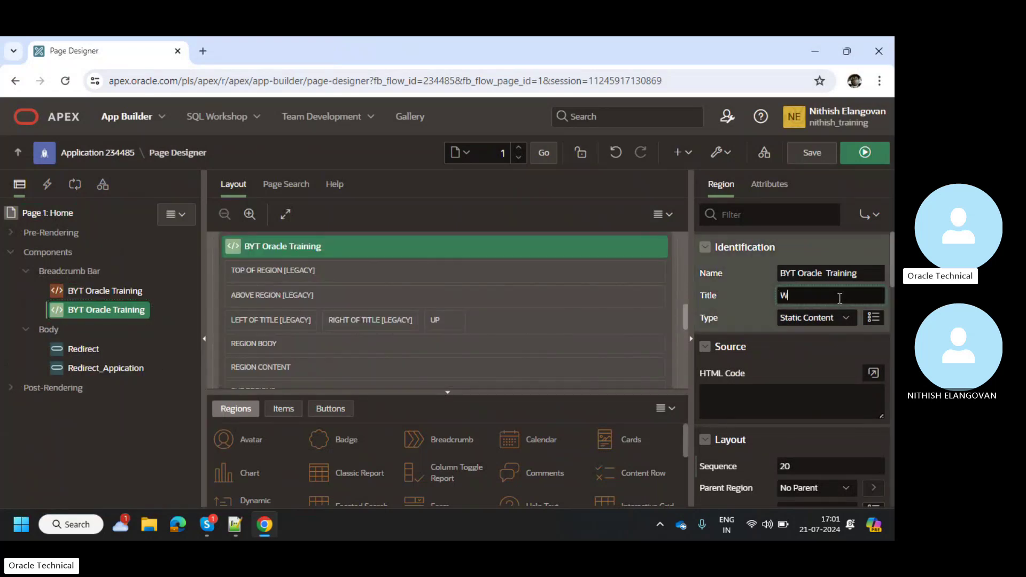
type("Welcome &")
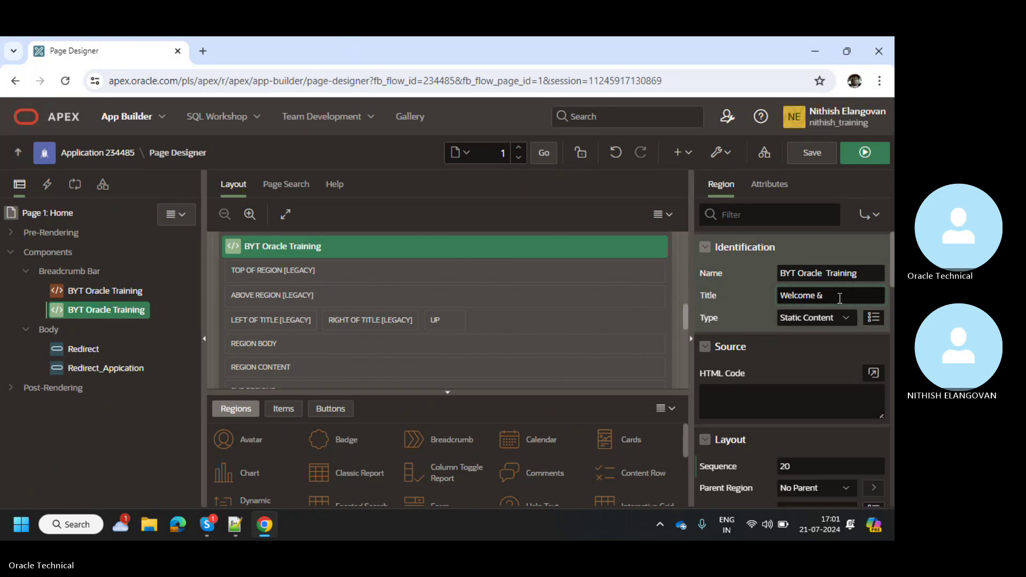
type("APP_USER")
left_click(839, 299)
type("_")
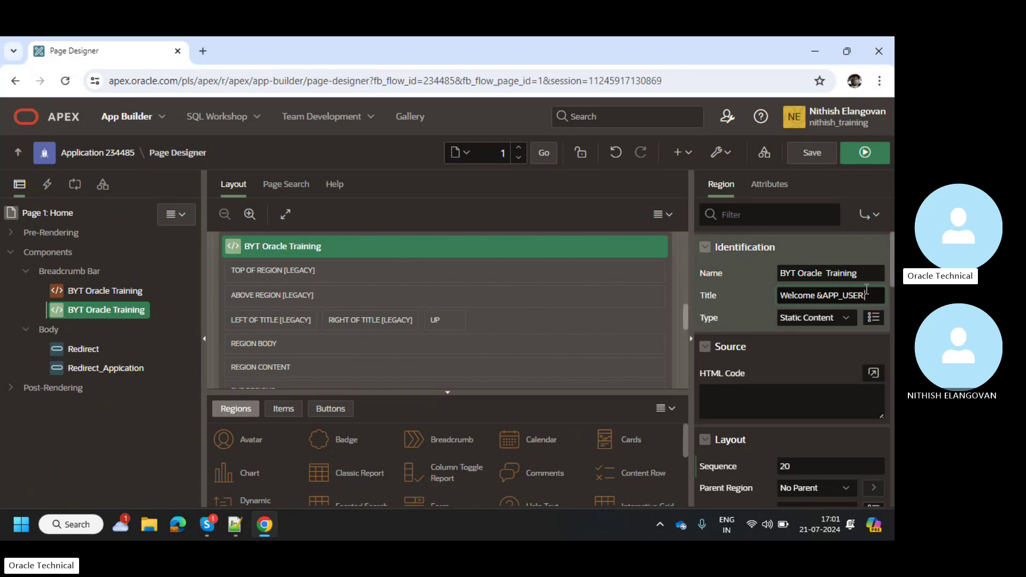
left_click(823, 157)
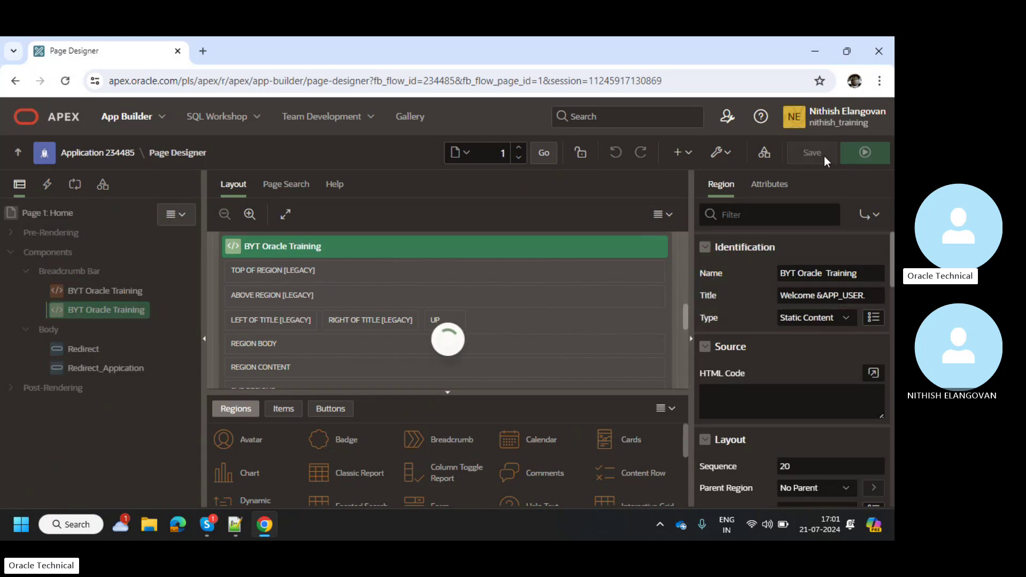